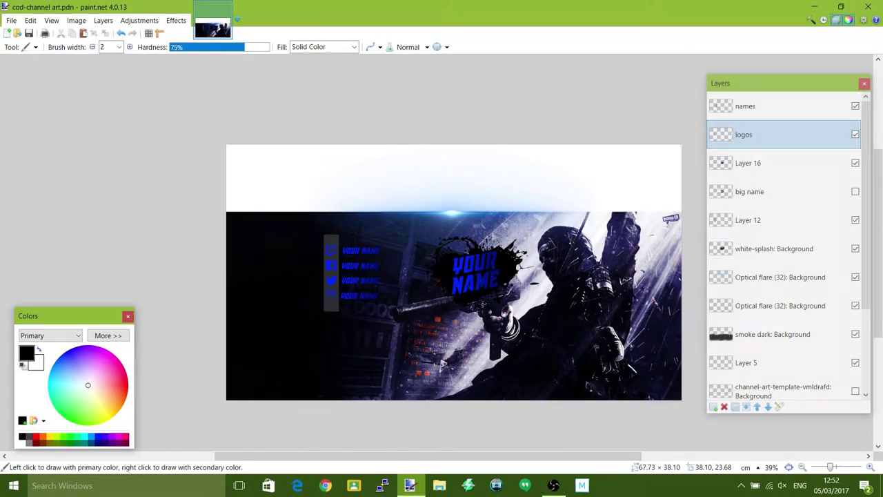
# On the names layer, select and delete the placeholder social names beside the icons.
pyautogui.hscroll(2, 482, 303)
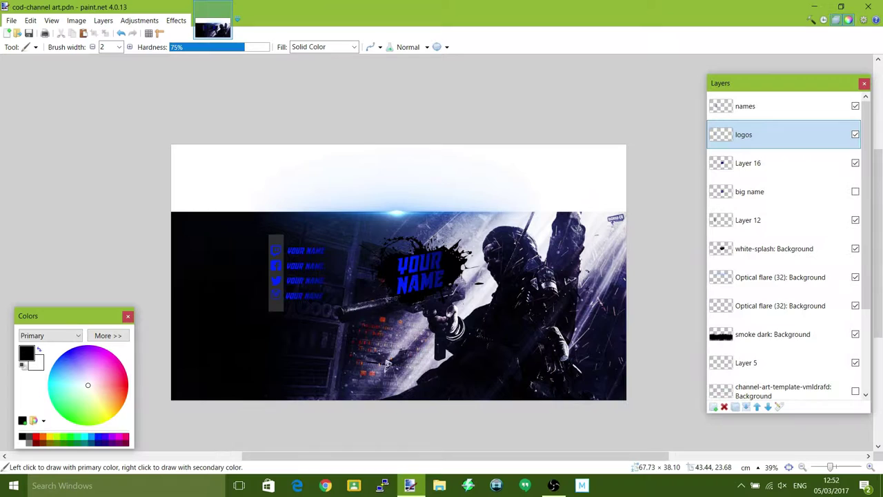
pyautogui.scroll(2, 390, 269)
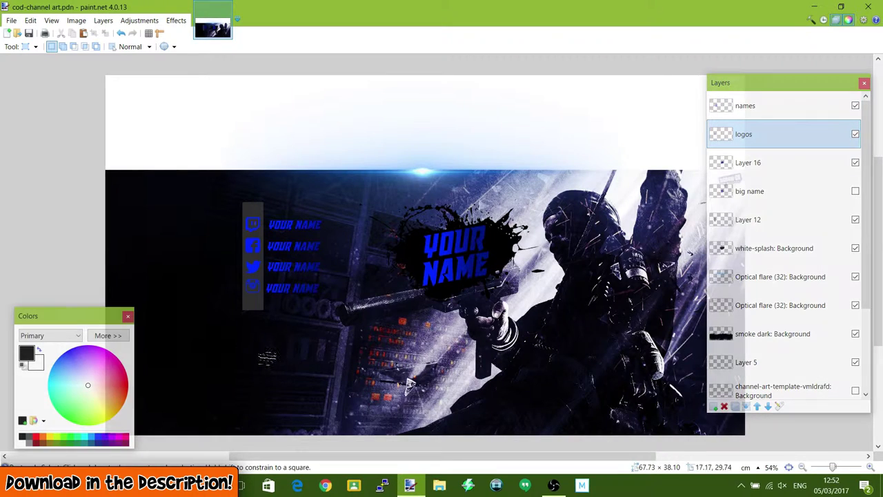
pyautogui.click(773, 108)
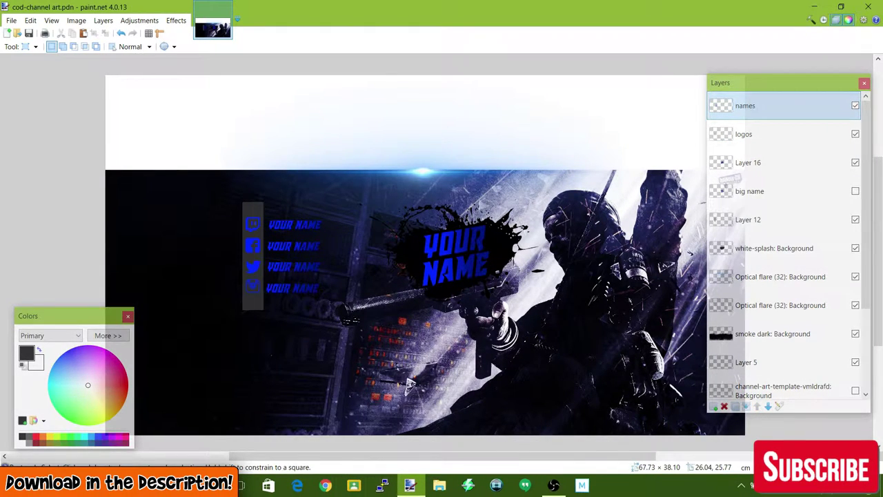
pyautogui.moveTo(352, 321); pyautogui.dragTo(185, 200)
pyautogui.press('Delete')
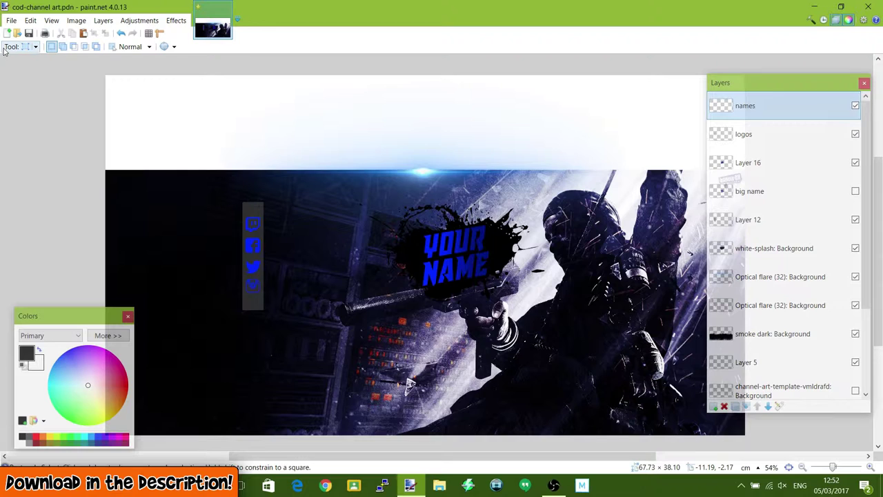
# Switch to the Text tool with the Raider Crusader font at size 48.
pyautogui.click(28, 46)
pyautogui.click(24, 249)
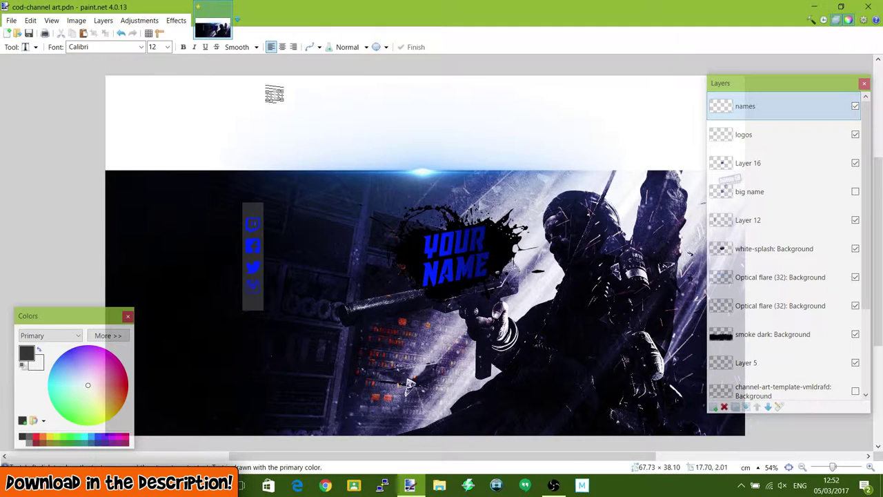
pyautogui.click(167, 46)
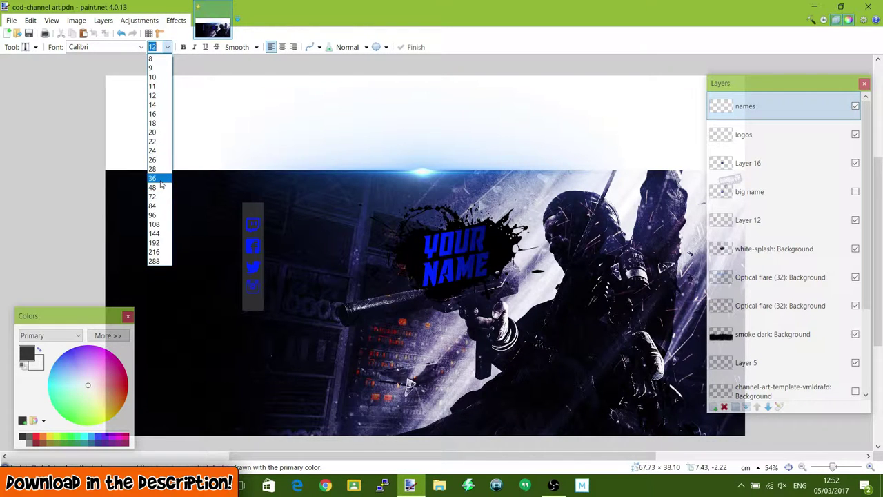
pyautogui.click(160, 179)
pyautogui.click(166, 46)
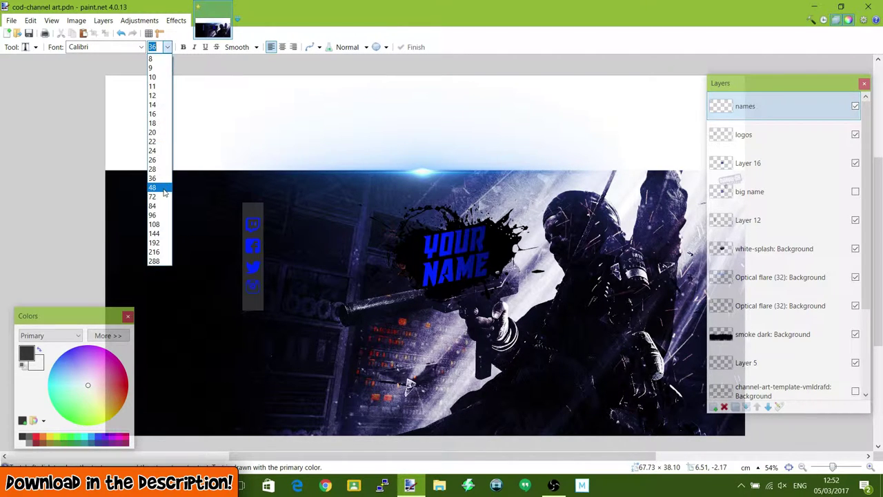
pyautogui.click(165, 188)
pyautogui.click(141, 46)
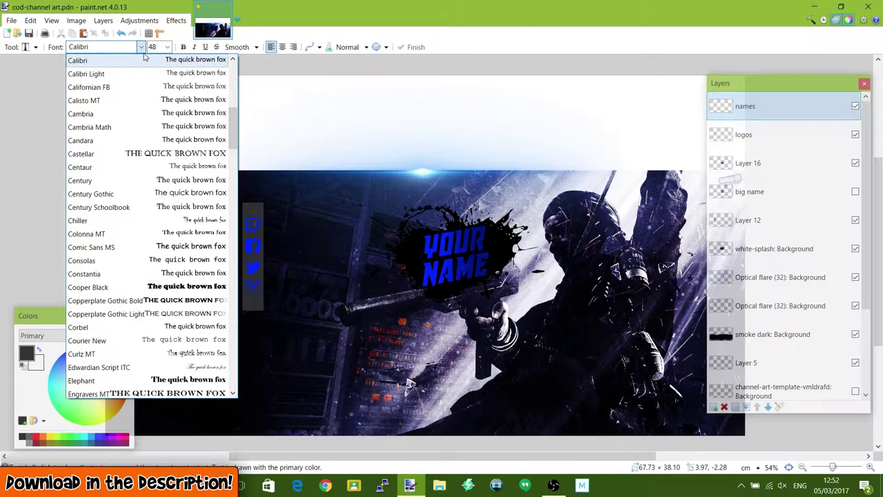
pyautogui.scroll(-20, 151, 104)
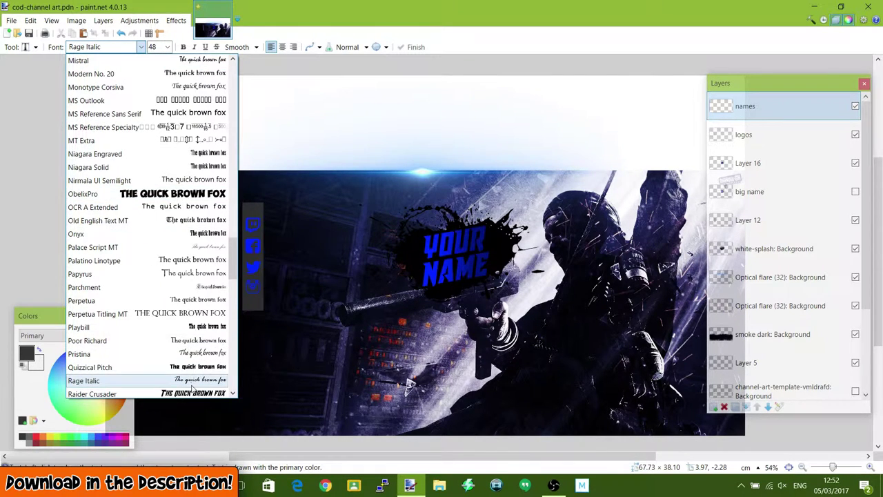
pyautogui.scroll(-1, 192, 388)
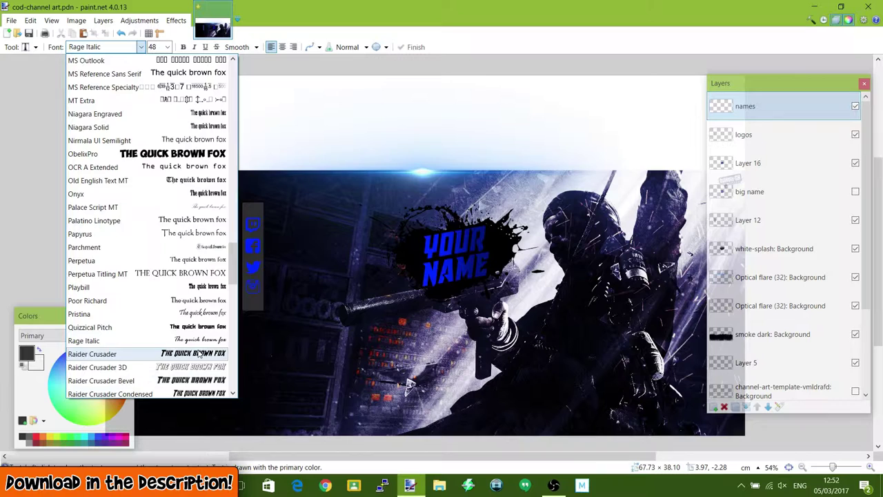
pyautogui.click(200, 354)
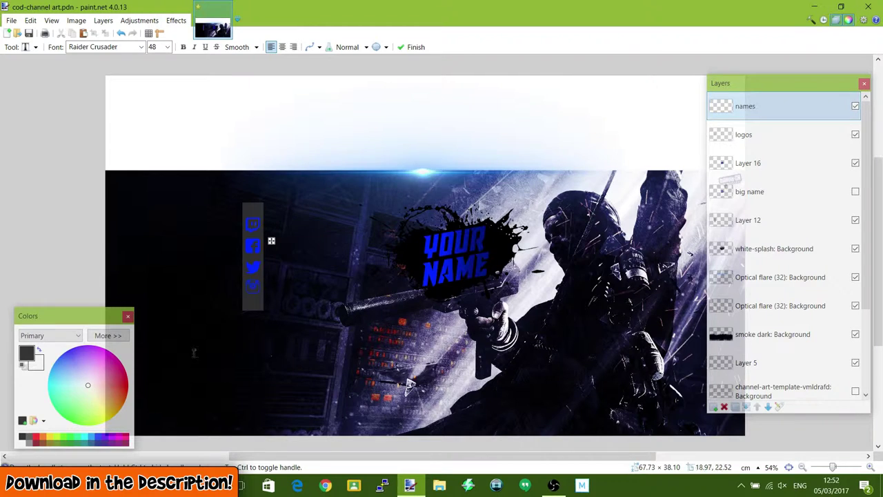
# Write 'TWITCH NAME' in blue beside the top Twitch icon, sized down to 36.
pyautogui.click(99, 439)
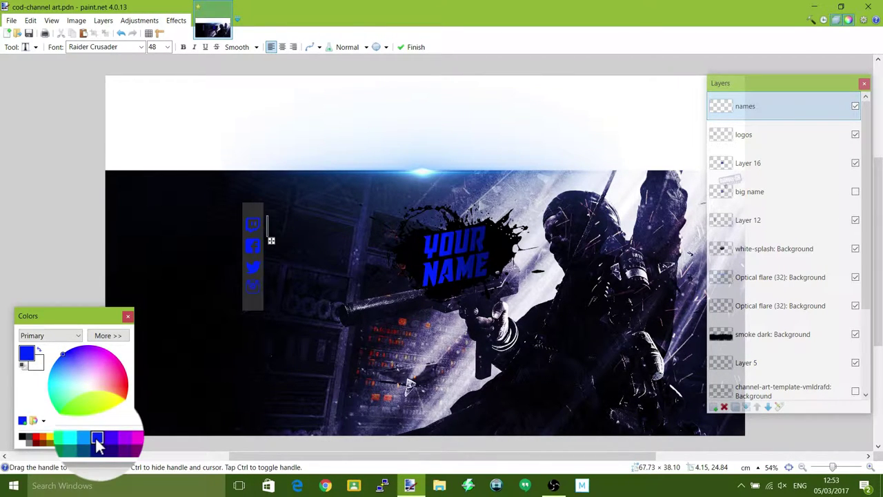
pyautogui.write('/')
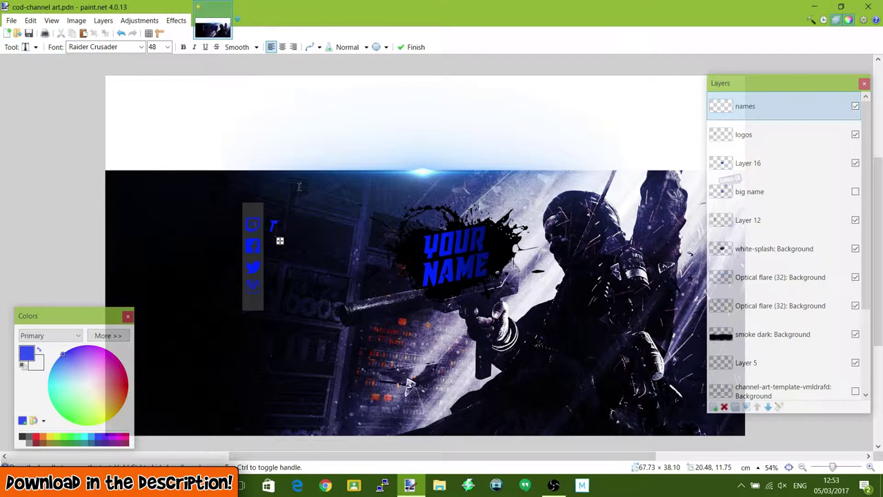
pyautogui.write('WITCH NAME')
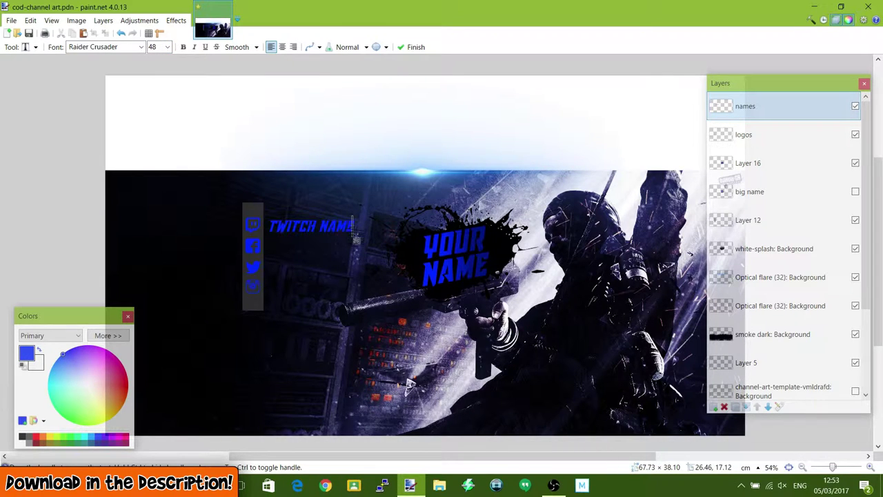
pyautogui.click(166, 47)
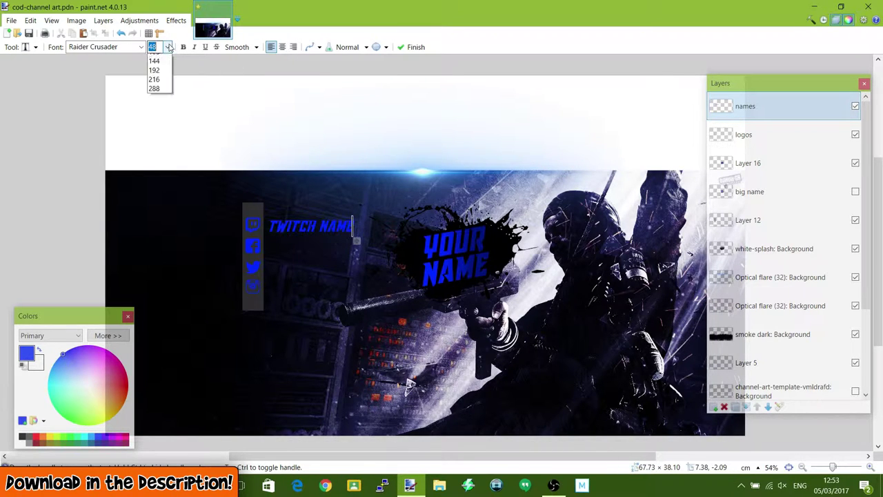
pyautogui.click(163, 178)
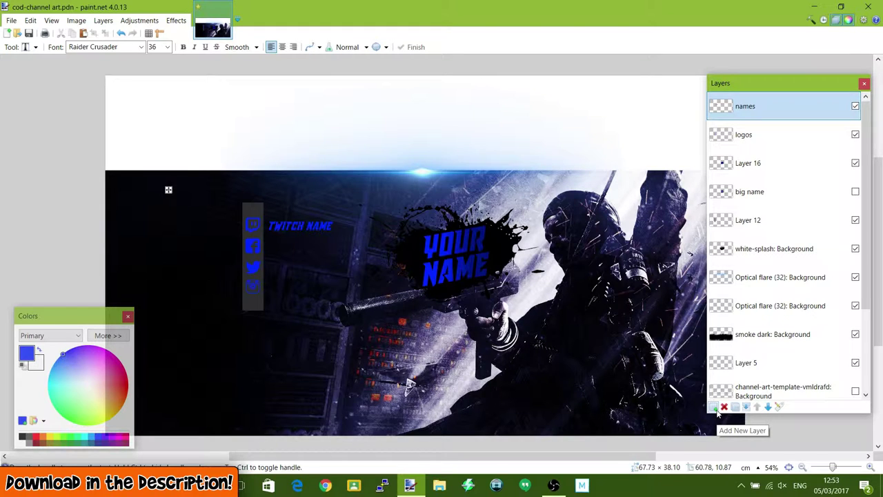
# On three new layers, type 'FACEBOOK NAME', 'TWITTER NAME' and 'INSTAGRAM NAME' beside the matching icons.
pyautogui.click(714, 407)
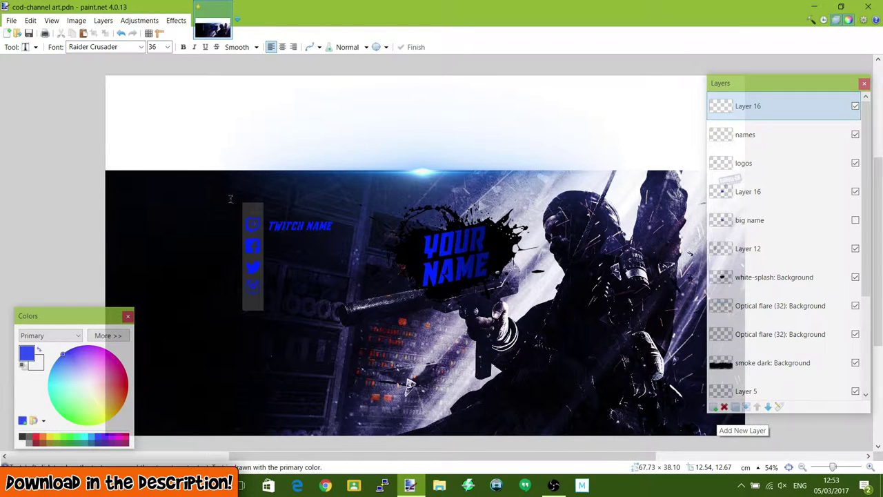
pyautogui.click(269, 248)
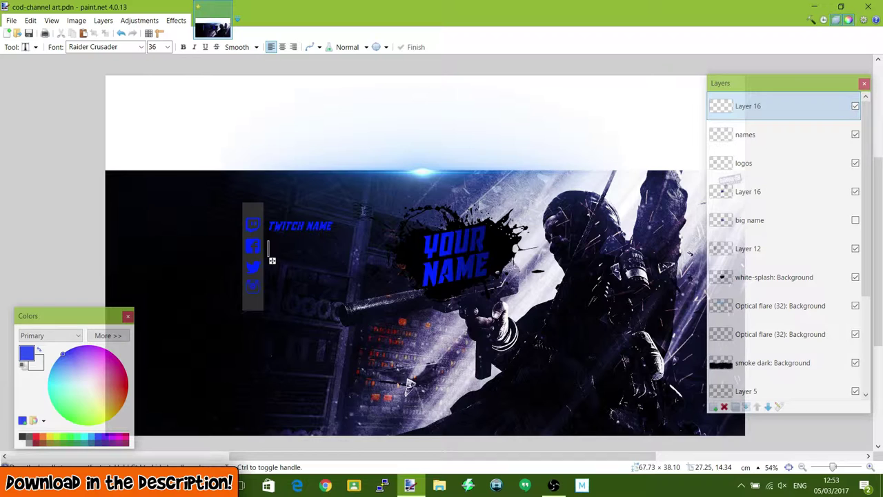
pyautogui.write('FACEBOOK')
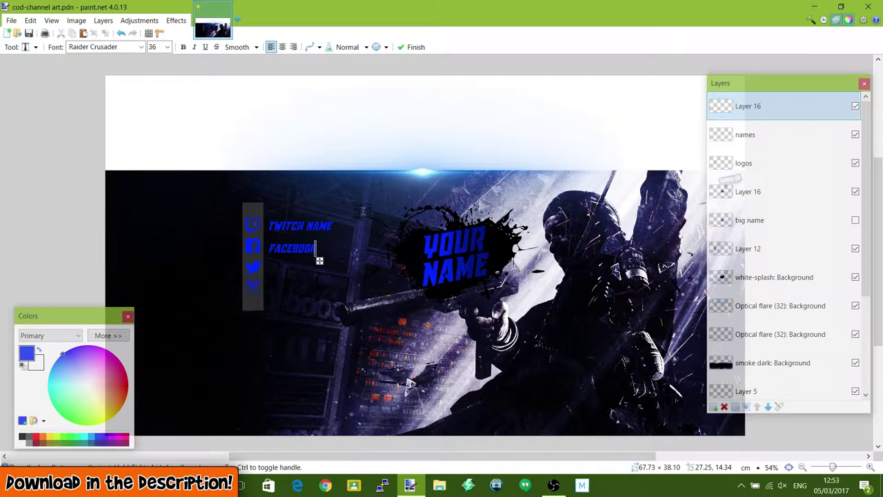
pyautogui.write(' NAME')
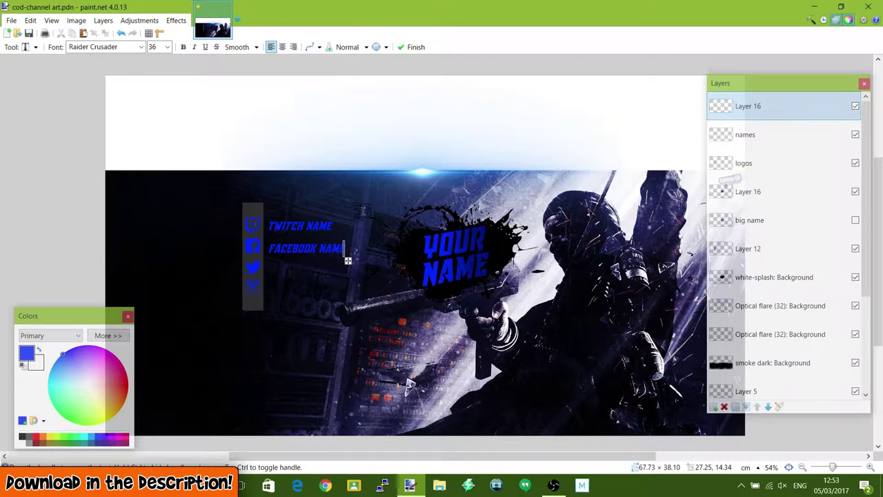
pyautogui.click(713, 407)
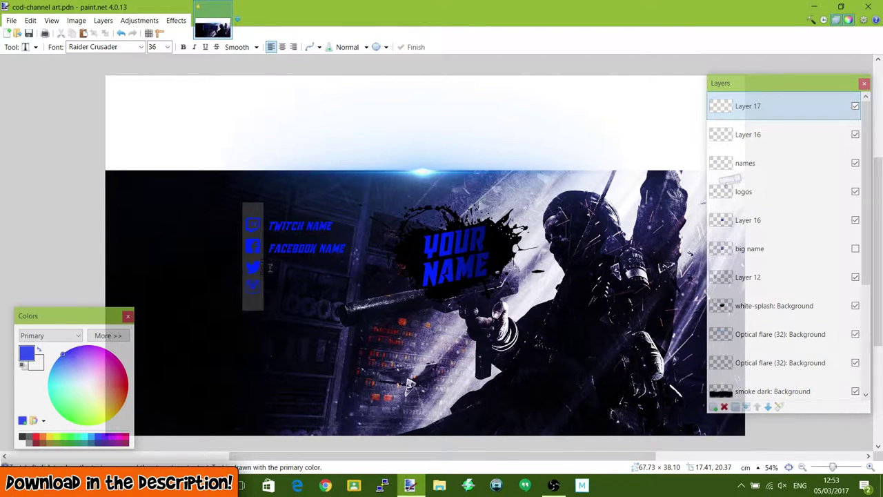
pyautogui.click(270, 268)
pyautogui.write('TW')
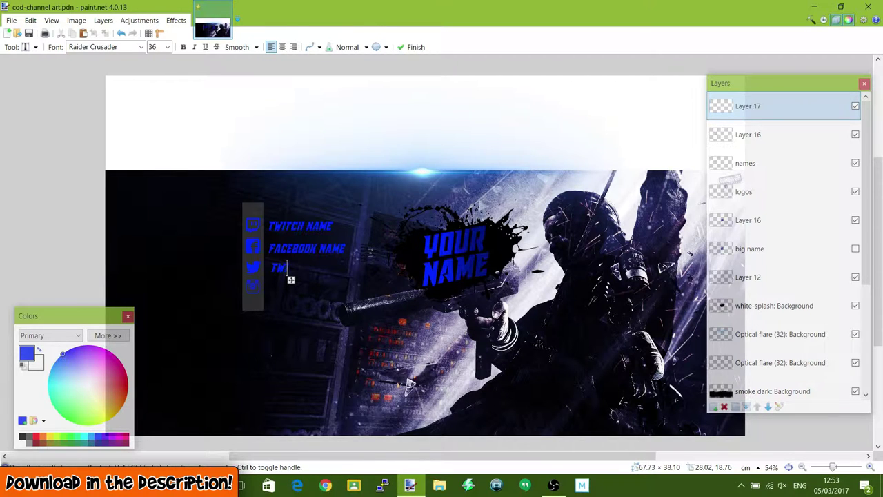
pyautogui.write('ITTER NAME')
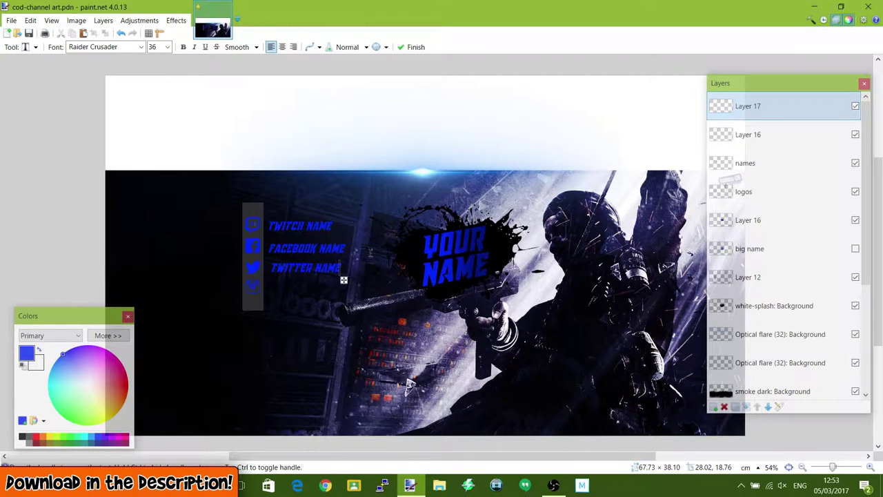
pyautogui.hotkey('ctrl', 'shift', 'n')
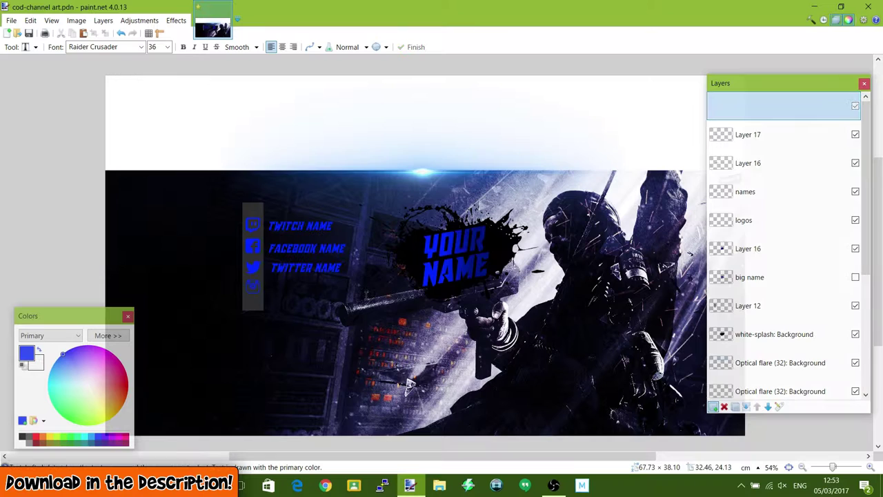
pyautogui.click(276, 289)
pyautogui.write('INSTA')
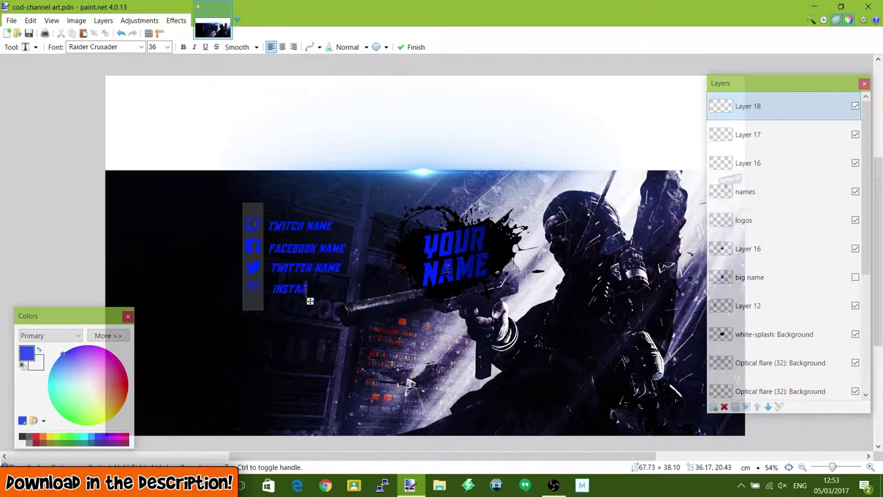
pyautogui.write('GRAM NAM')
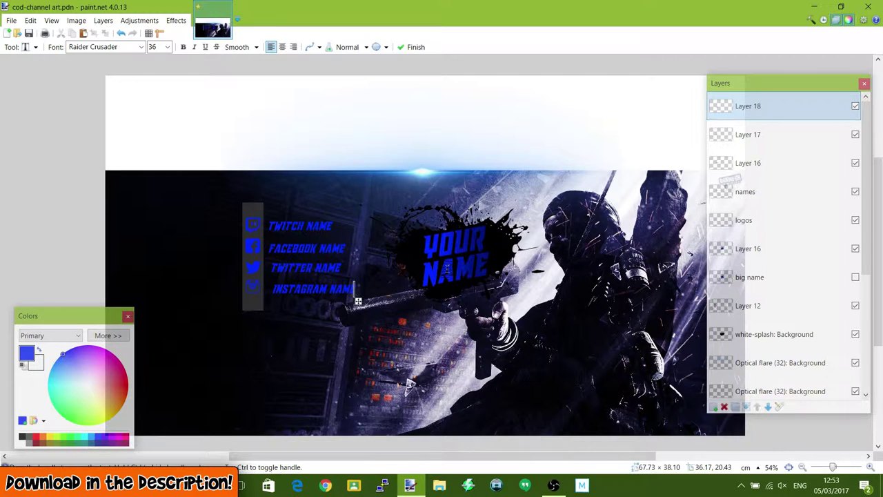
pyautogui.write('E')
# Select the block of social icons and names with the Move Selected Pixels tool active.
pyautogui.click(31, 47)
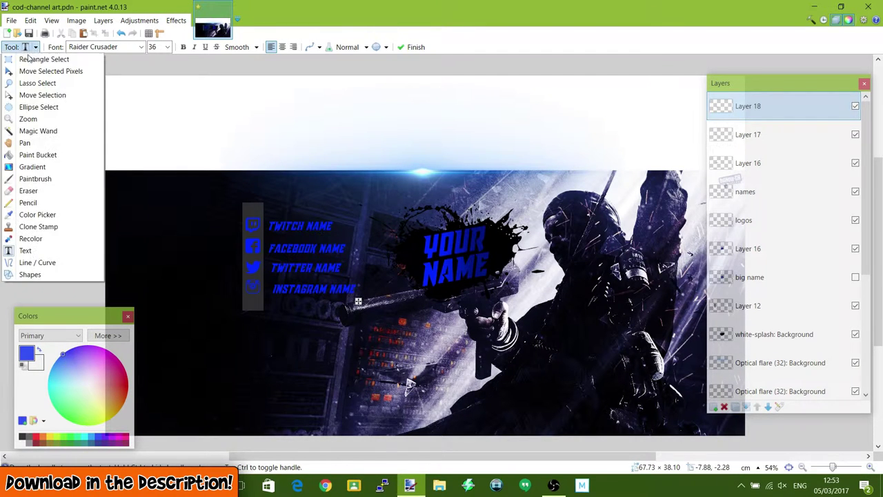
pyautogui.click(31, 61)
pyautogui.moveTo(416, 405); pyautogui.dragTo(148, 120)
pyautogui.click(31, 47)
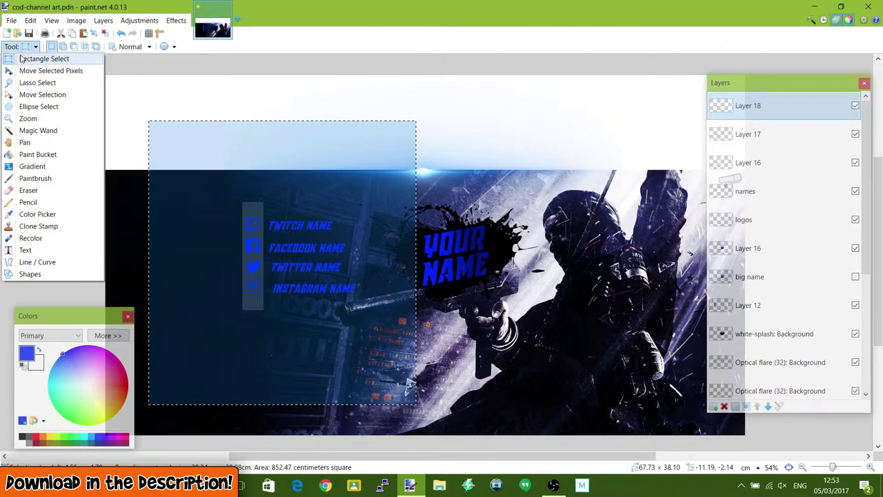
pyautogui.click(21, 56)
pyautogui.click(27, 47)
pyautogui.click(31, 66)
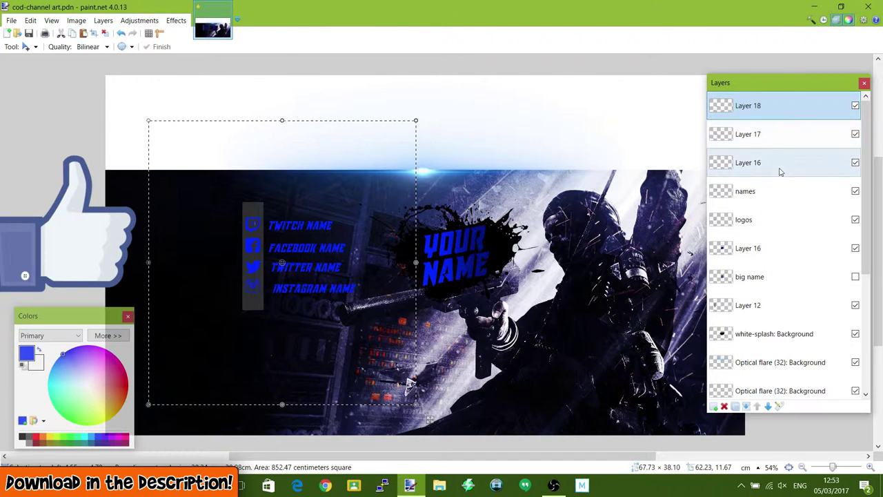
# Nudge the texts on Layers 16, 17 and 18 so all names share one left edge.
pyautogui.doubleClick(780, 201)
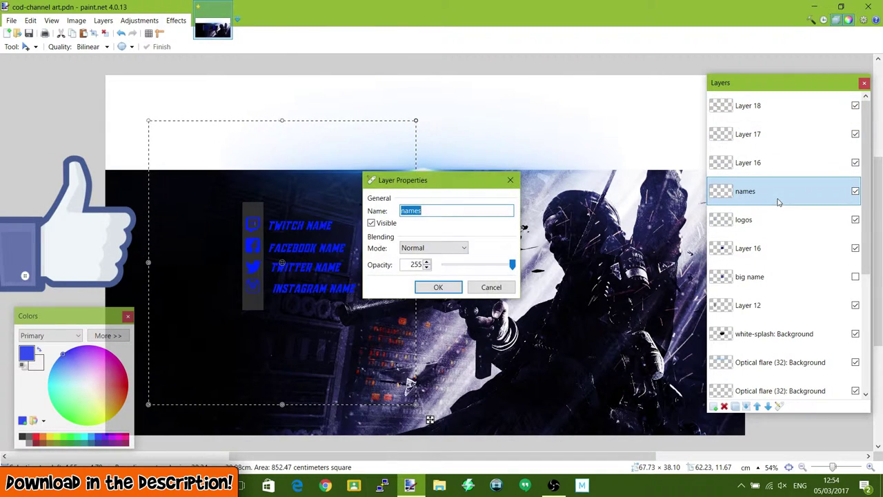
pyautogui.click(445, 287)
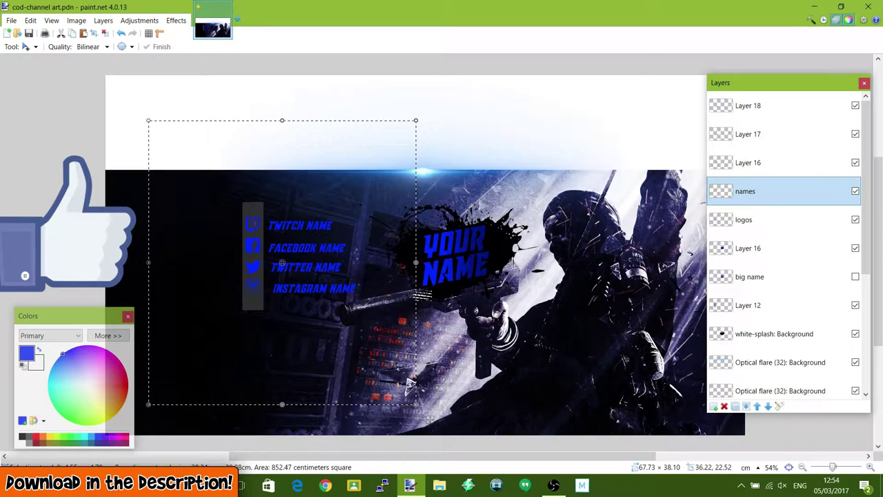
pyautogui.click(789, 165)
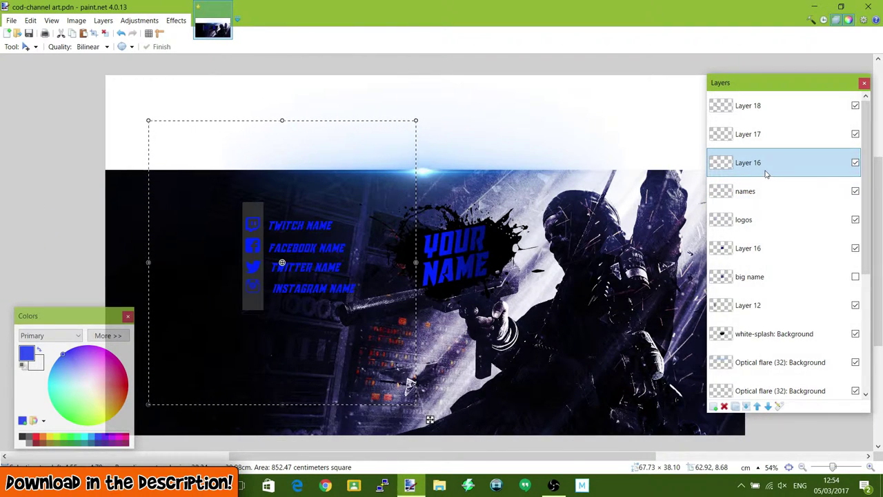
pyautogui.hotkey('ctrl', 'd')
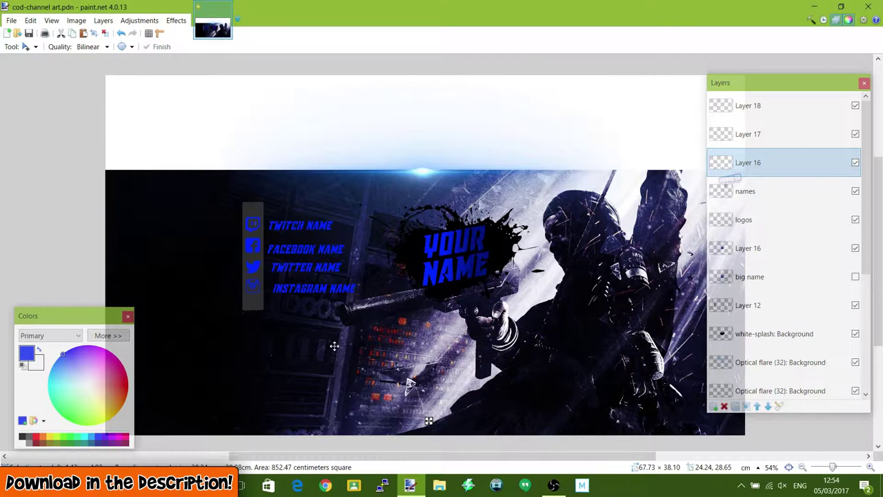
pyautogui.moveTo(334, 344); pyautogui.dragTo(335, 343)
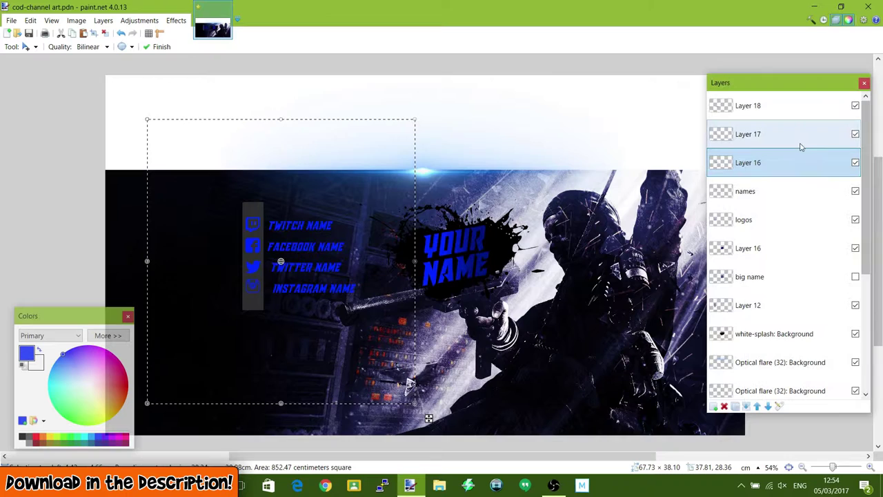
pyautogui.click(793, 138)
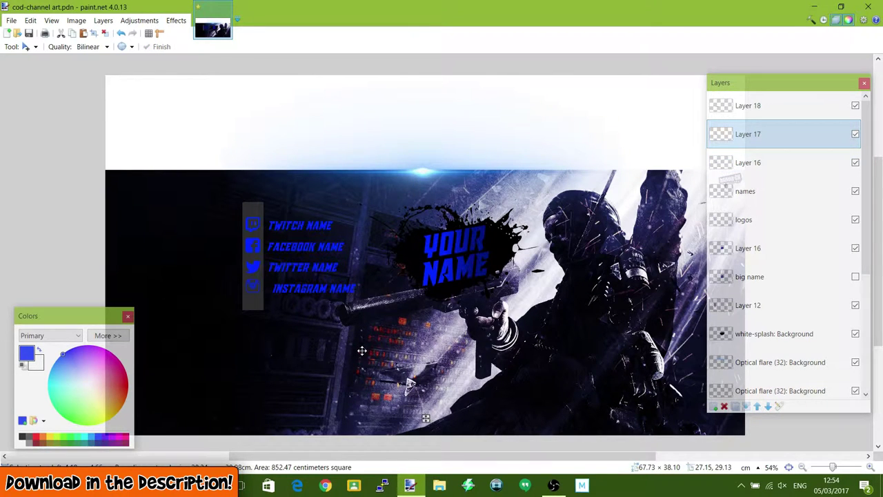
pyautogui.click(361, 351)
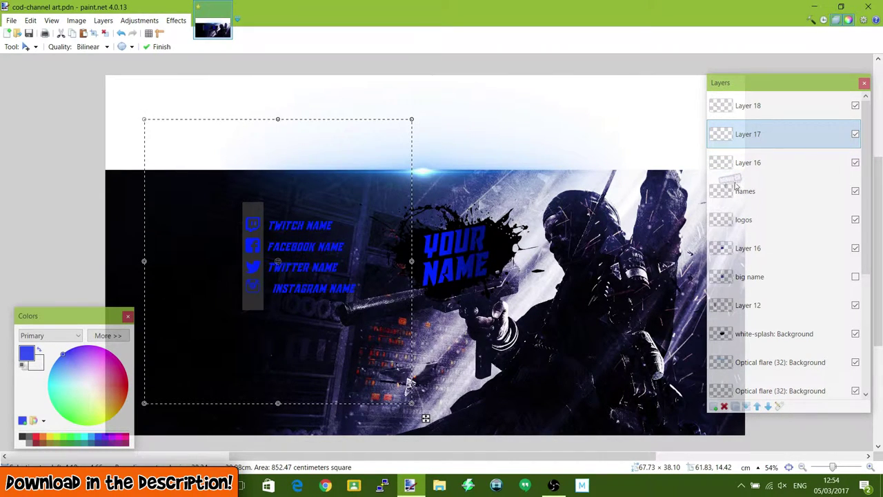
pyautogui.click(766, 106)
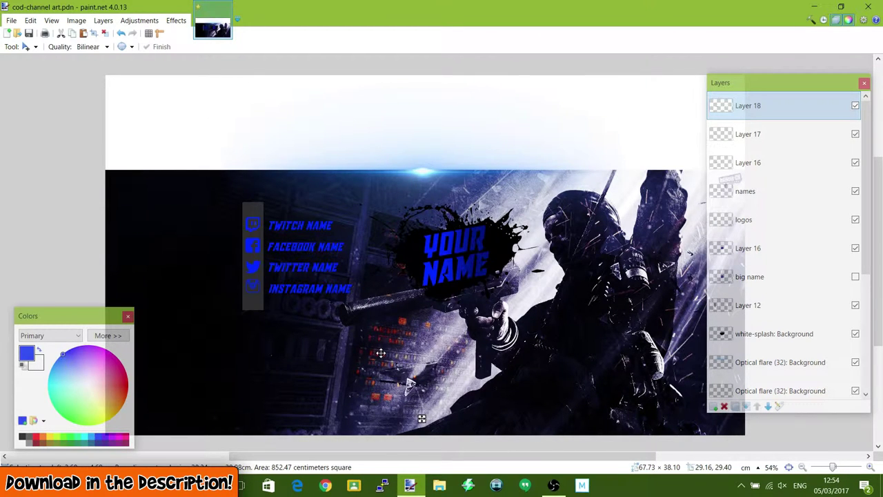
# Switch to Rectangle Select and merge Layers 18, 17 and 16 down into 'names'.
pyautogui.click(381, 353)
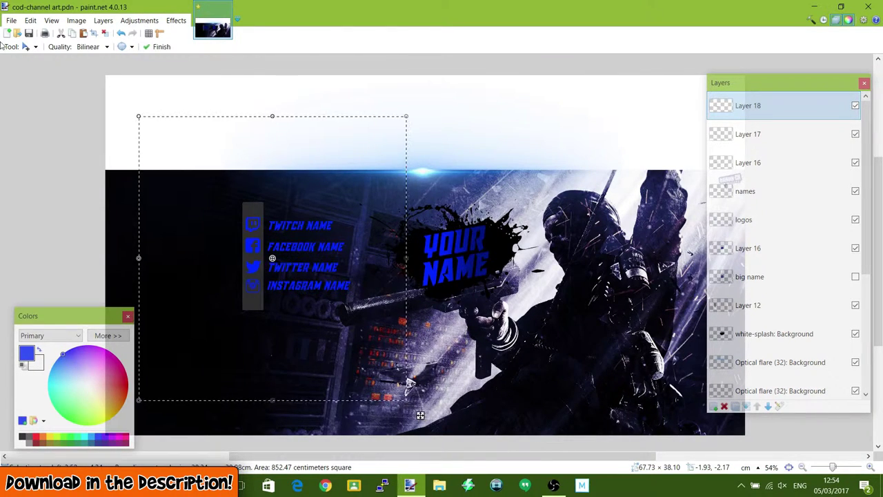
pyautogui.click(27, 46)
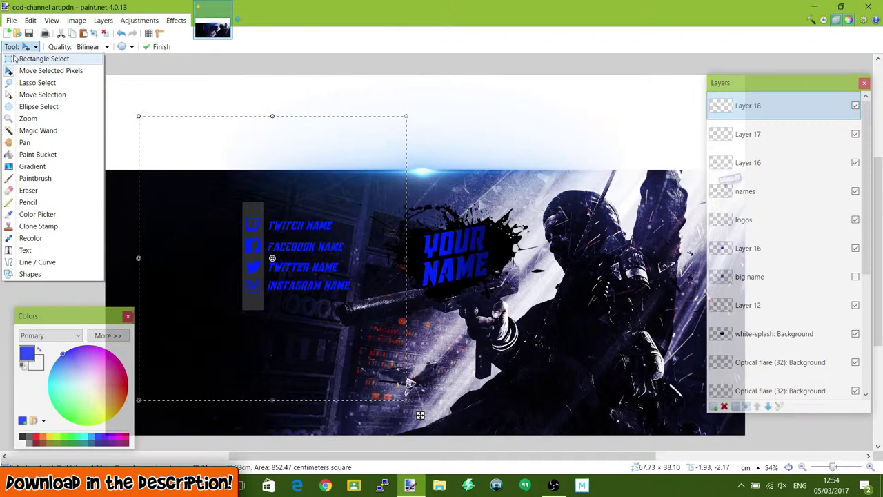
pyautogui.click(15, 59)
pyautogui.click(71, 180)
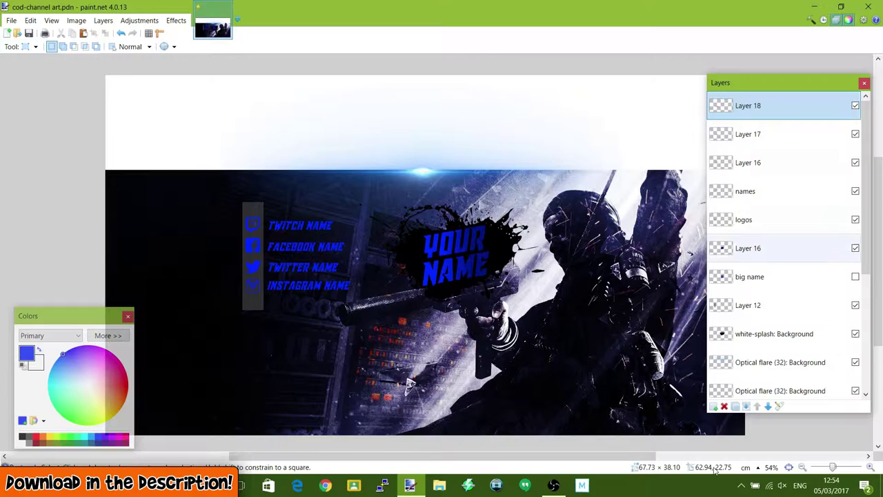
pyautogui.click(747, 407)
pyautogui.click(746, 407)
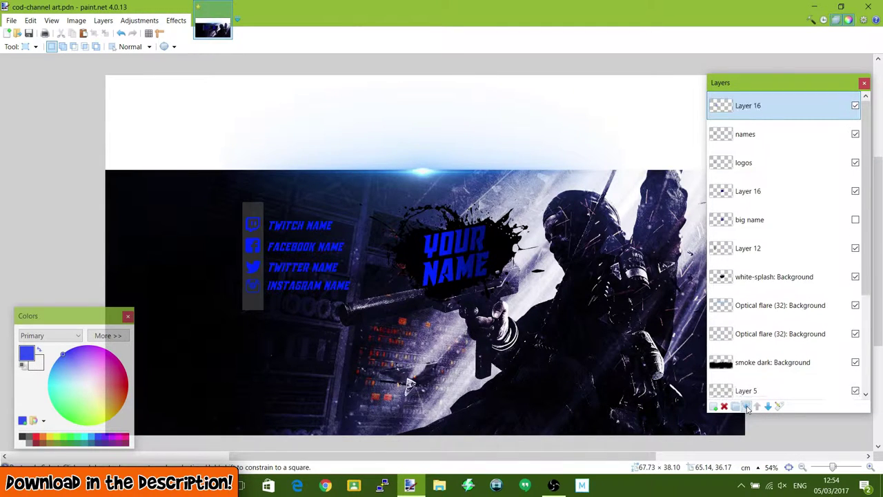
pyautogui.click(746, 407)
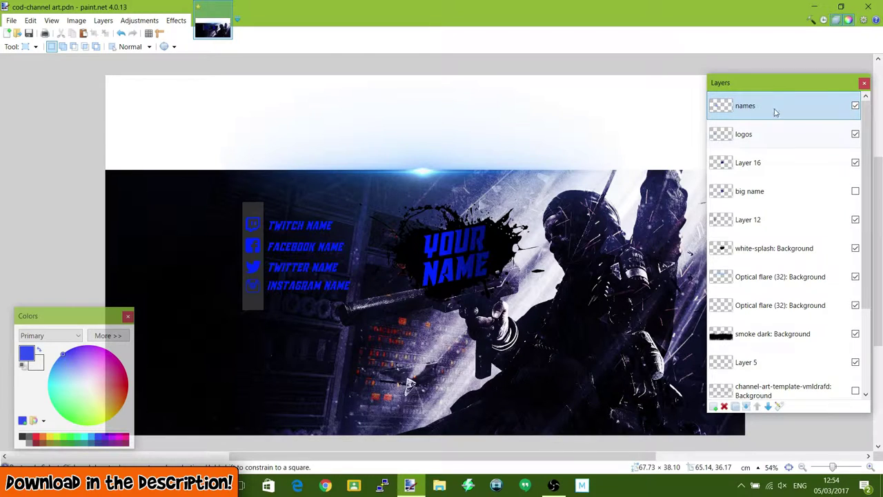
pyautogui.moveTo(774, 113); pyautogui.dragTo(729, 181)
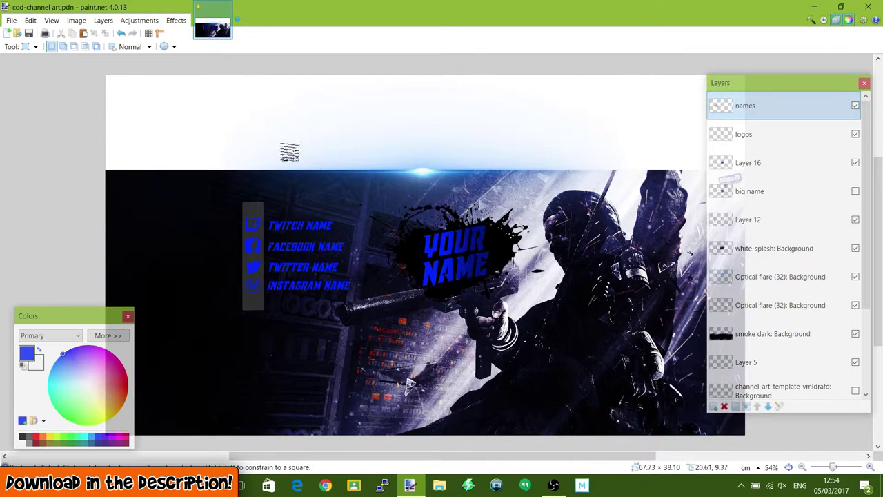
# Select all four social-name texts with the Magic Wand.
pyautogui.click(35, 47)
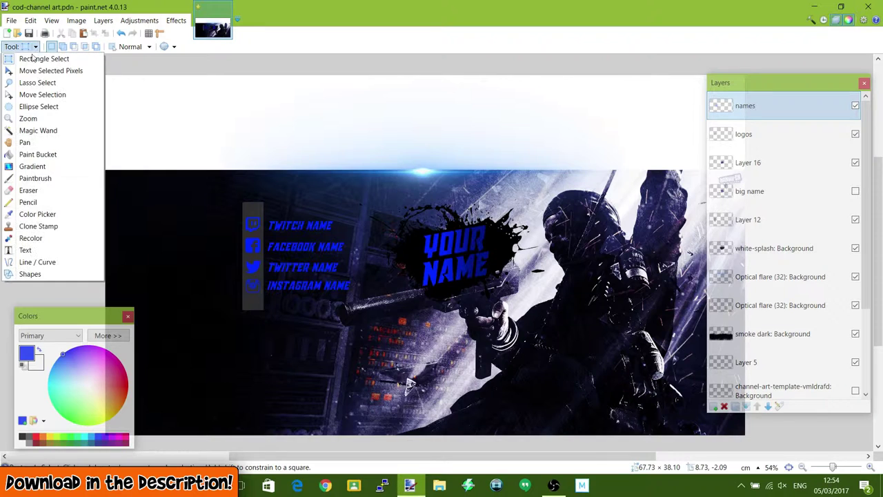
pyautogui.click(40, 130)
pyautogui.scroll(3, 286, 274)
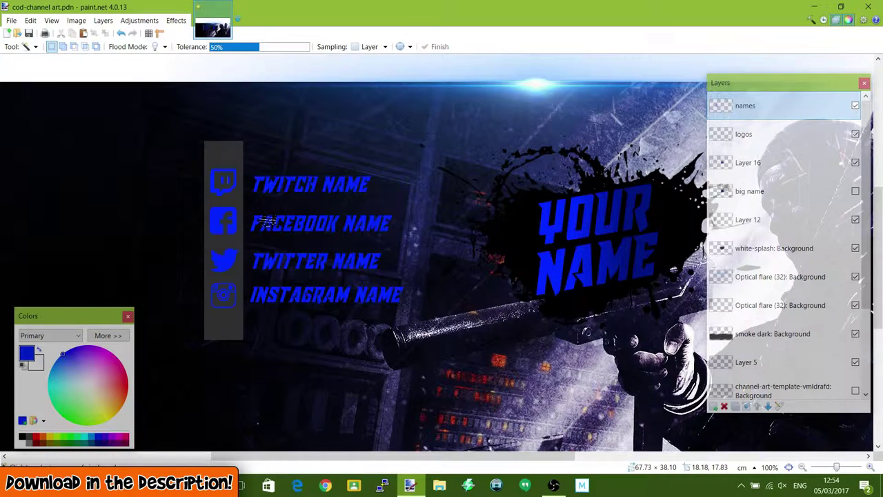
pyautogui.click(269, 184)
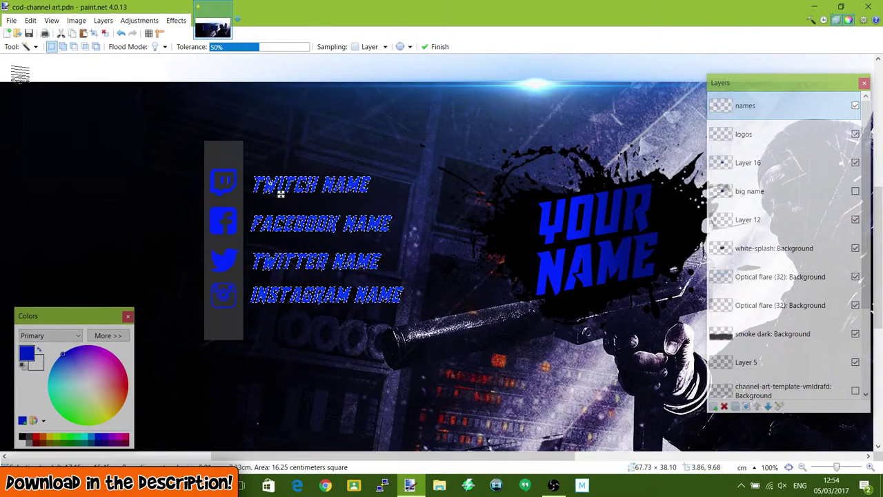
# Drag a bright-blue to dark-blue gradient across the selected names, then fit the banner to the window.
pyautogui.click(30, 46)
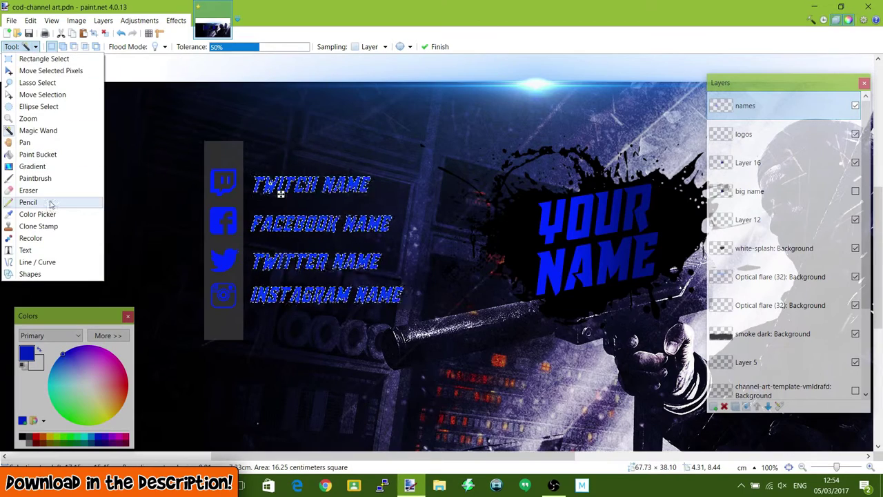
pyautogui.click(53, 168)
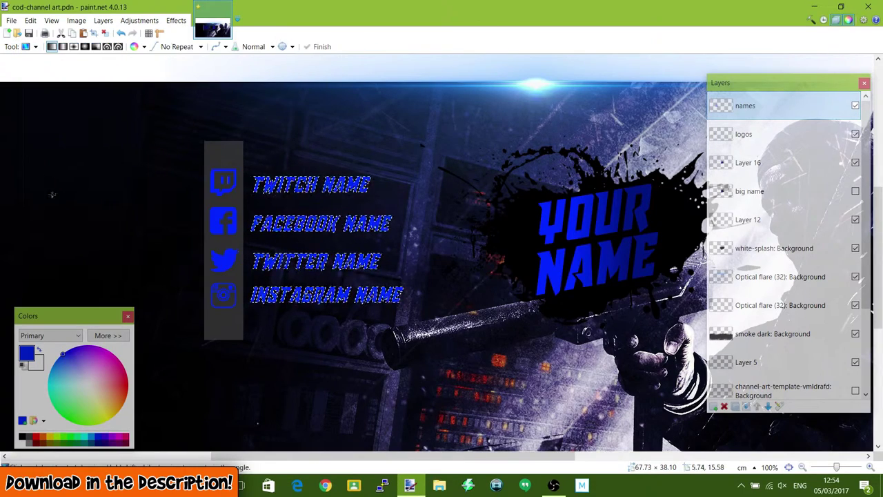
pyautogui.click(55, 340)
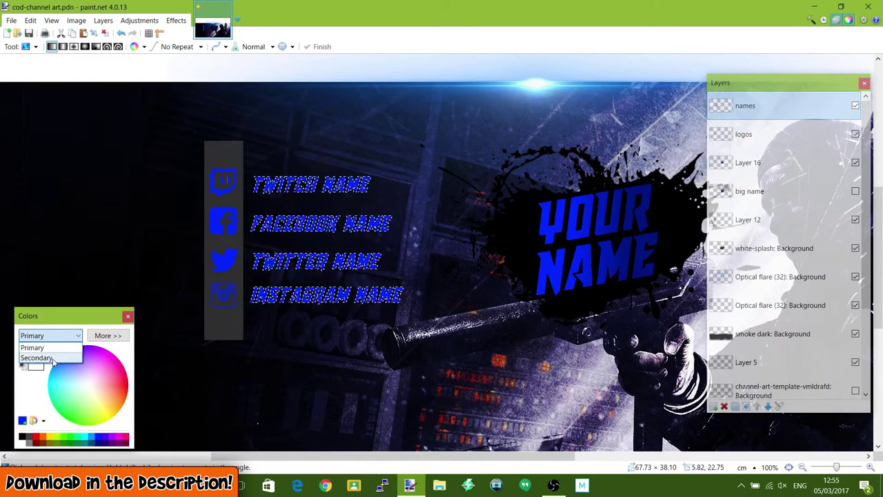
pyautogui.click(53, 358)
pyautogui.click(96, 444)
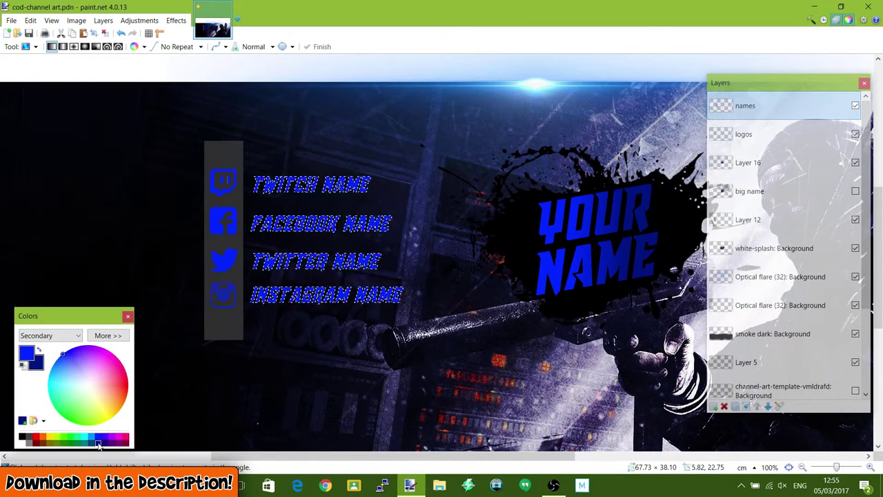
pyautogui.click(55, 338)
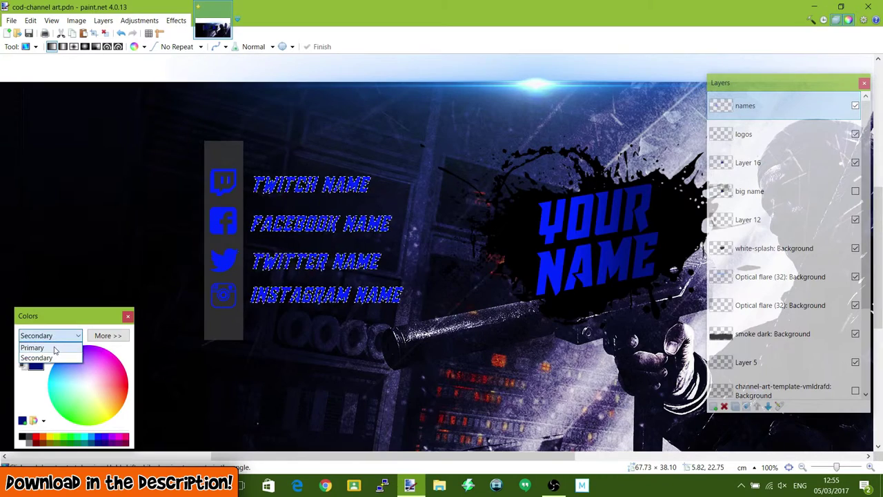
pyautogui.click(57, 348)
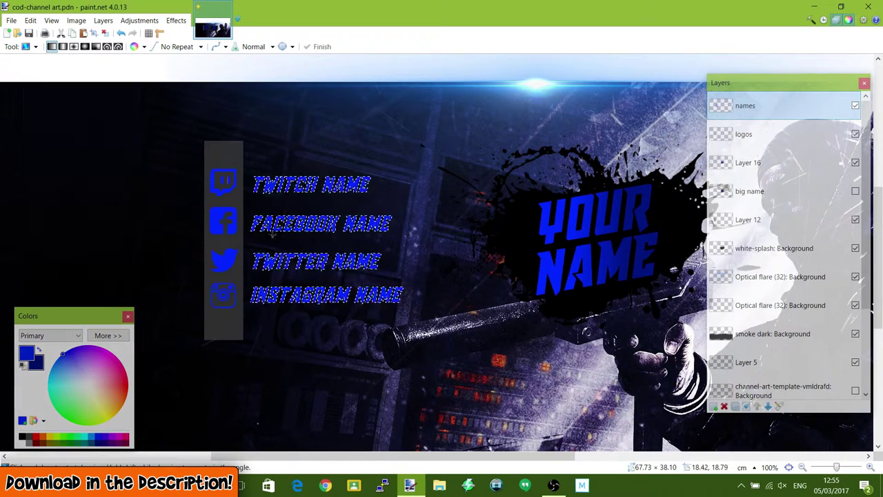
pyautogui.moveTo(257, 240); pyautogui.dragTo(301, 248)
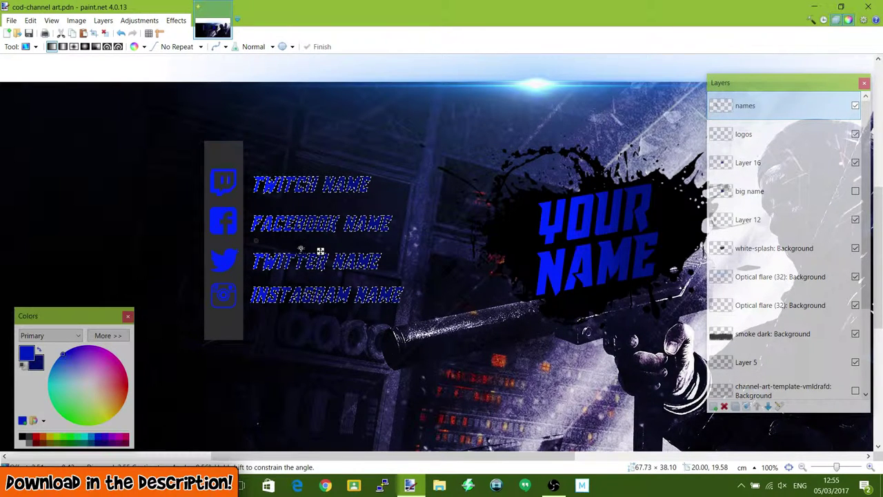
pyautogui.hotkey('ctrl', 'b')
# Rectangle-select the block of social-name texts.
pyautogui.click(12, 47)
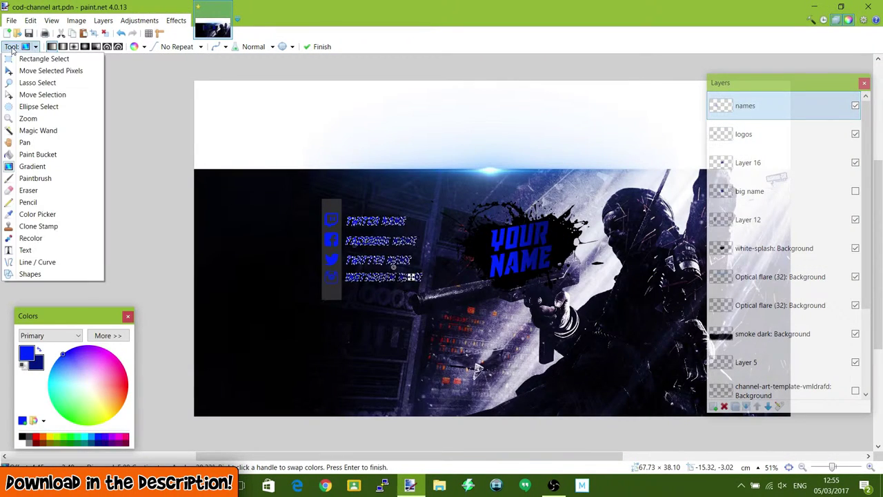
pyautogui.click(16, 60)
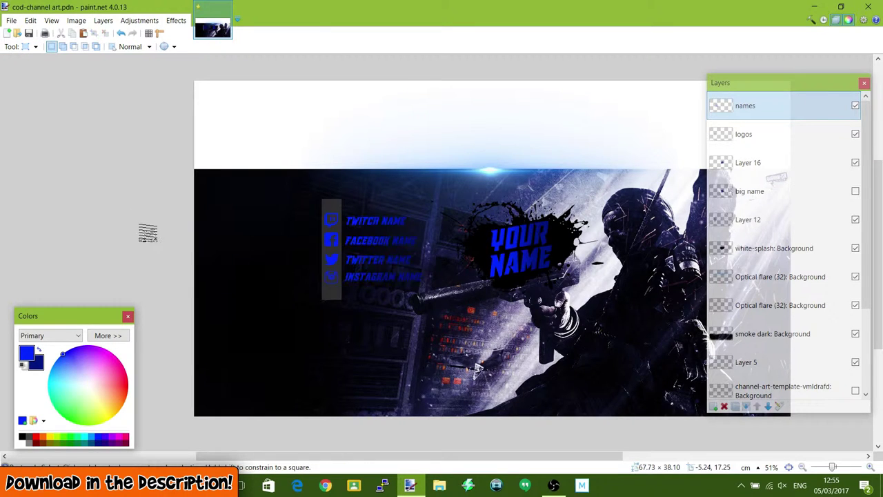
pyautogui.scroll(2, 405, 281)
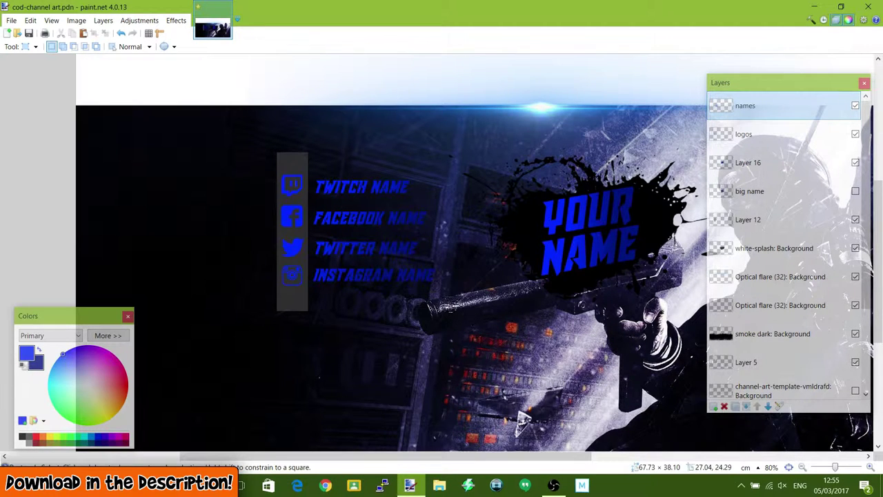
pyautogui.moveTo(452, 305); pyautogui.dragTo(312, 166)
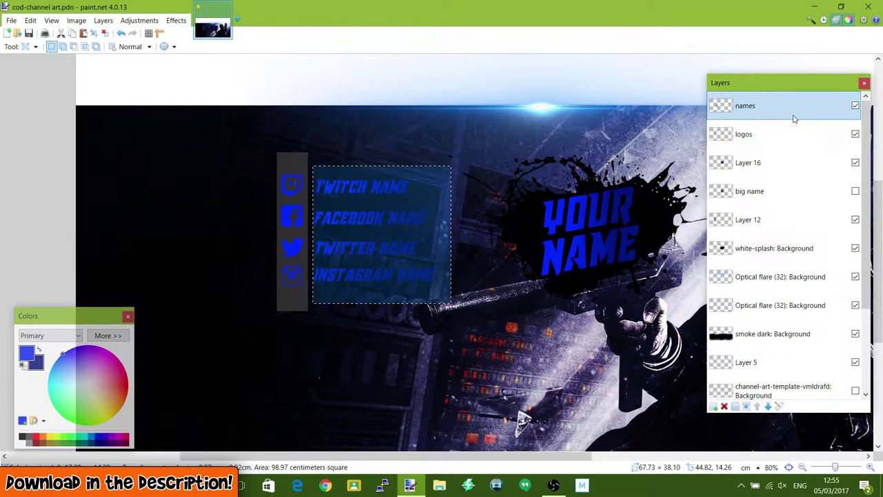
# Duplicate the names layer and make the lower copy active with Move Selected Pixels.
pyautogui.click(736, 407)
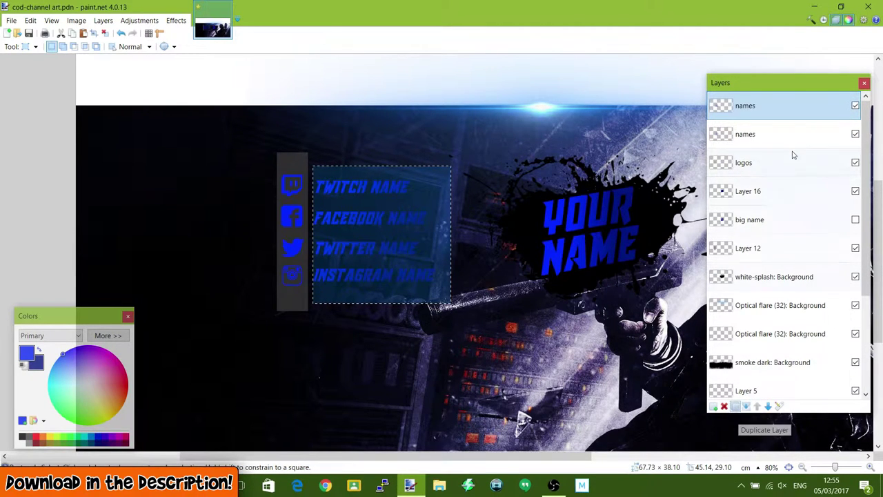
pyautogui.click(747, 134)
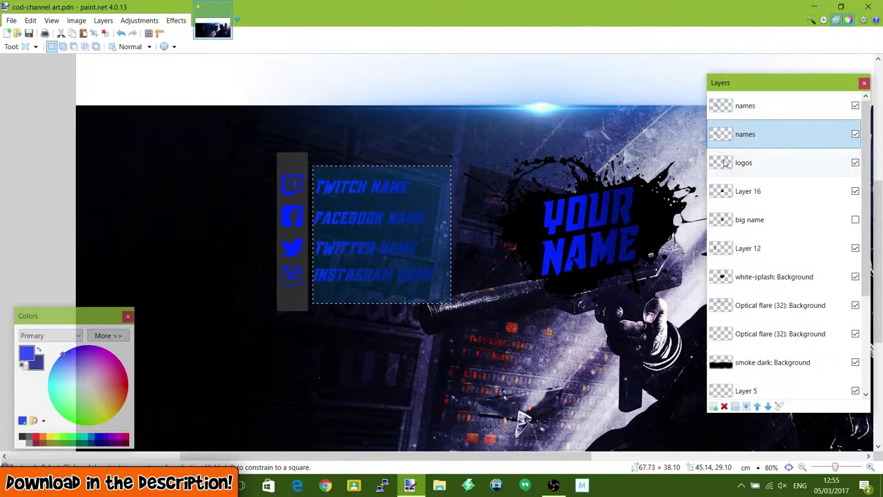
pyautogui.click(28, 48)
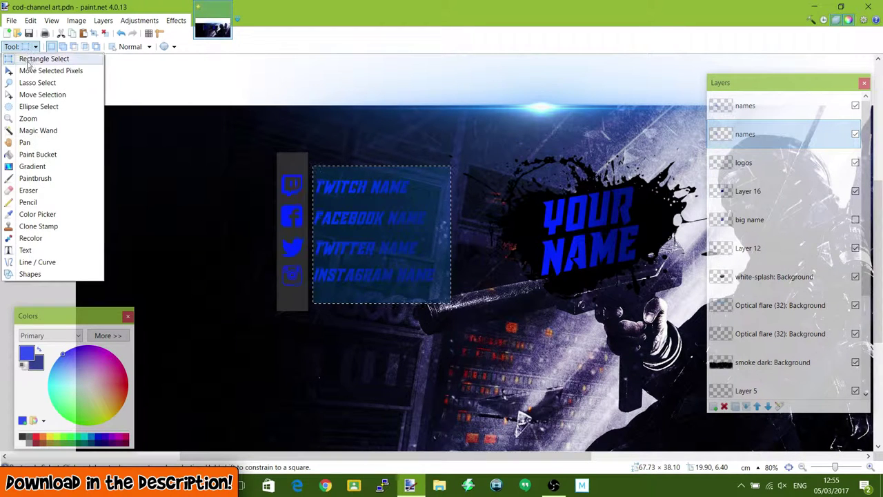
pyautogui.click(42, 68)
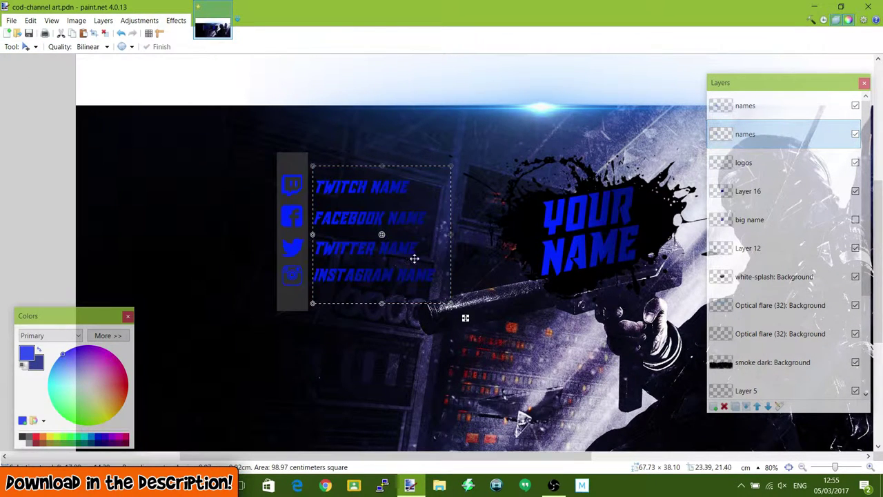
pyautogui.hotkey('ctrl', 'd')
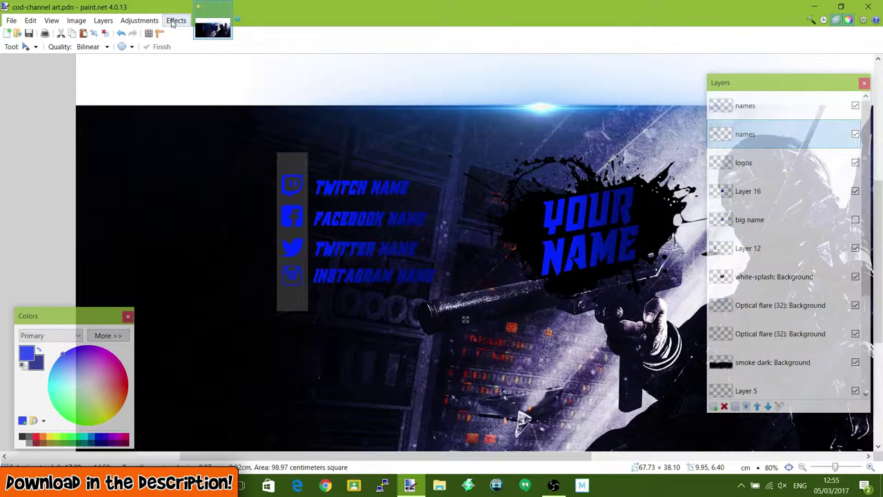
pyautogui.hotkey('ctrl', 'z')
# Apply Brightness/Contrast to the lower names copy: Brightness -100, Contrast 10.
pyautogui.click(174, 20)
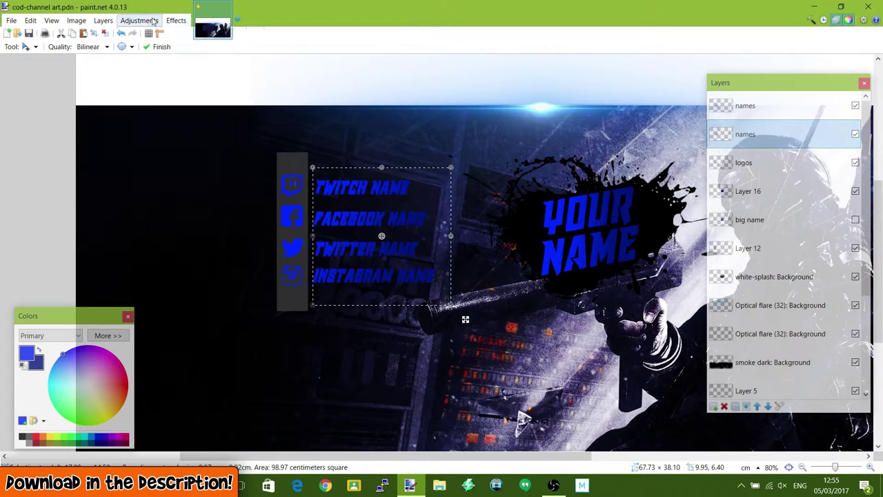
pyautogui.click(139, 20)
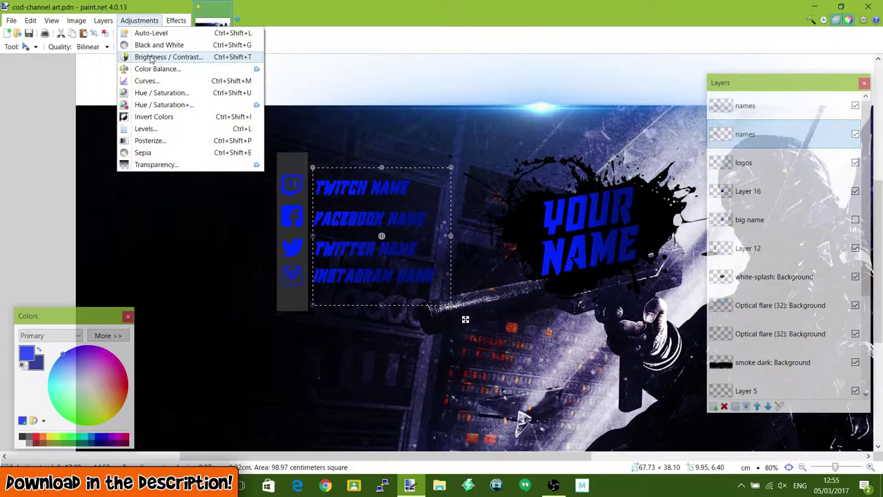
pyautogui.click(151, 60)
pyautogui.moveTo(396, 194); pyautogui.dragTo(127, 218)
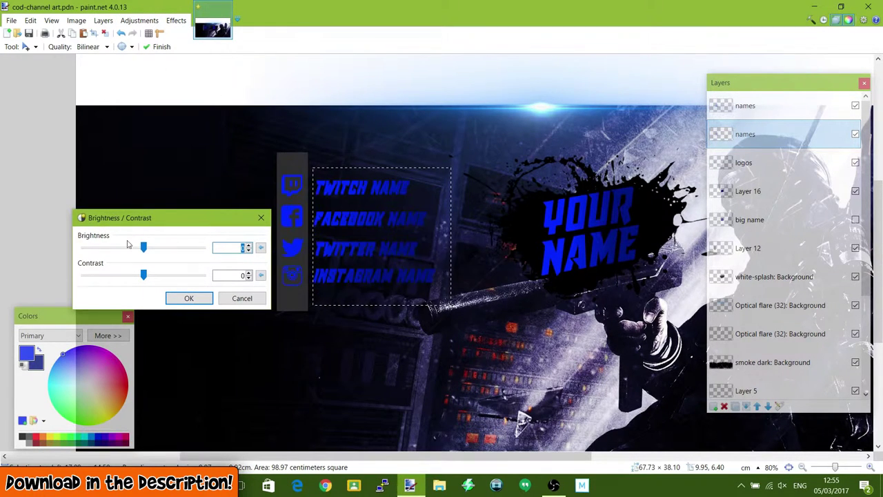
pyautogui.moveTo(146, 249); pyautogui.dragTo(11, 237)
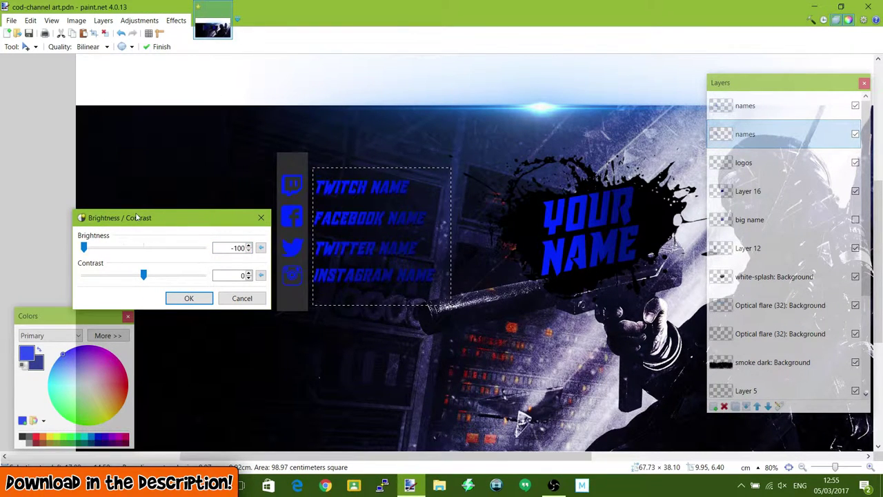
pyautogui.moveTo(137, 217); pyautogui.dragTo(108, 215)
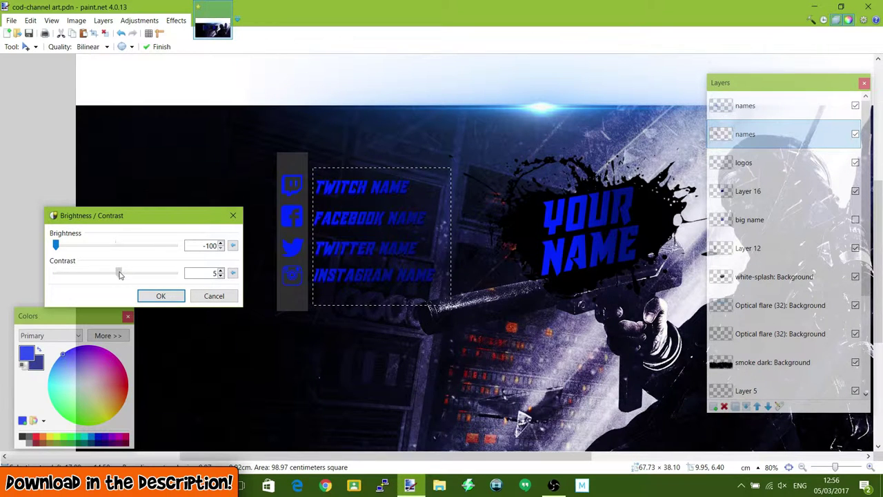
pyautogui.moveTo(117, 274)
pyautogui.mouseDown()
pyautogui.moveTo(128, 275)
pyautogui.moveTo(121, 276)
pyautogui.mouseUp()
pyautogui.click(173, 296)
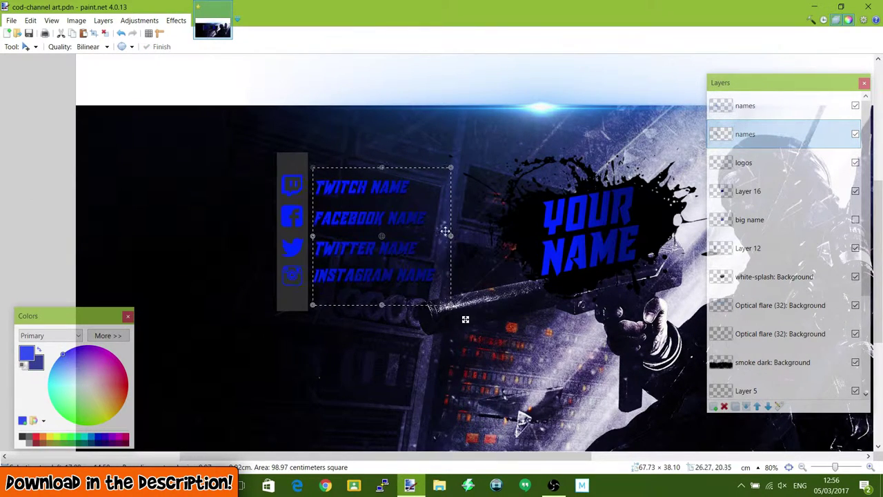
# Deselect and zoom to check the black drop shadow behind the blue social labels.
pyautogui.scroll(4, 431, 263)
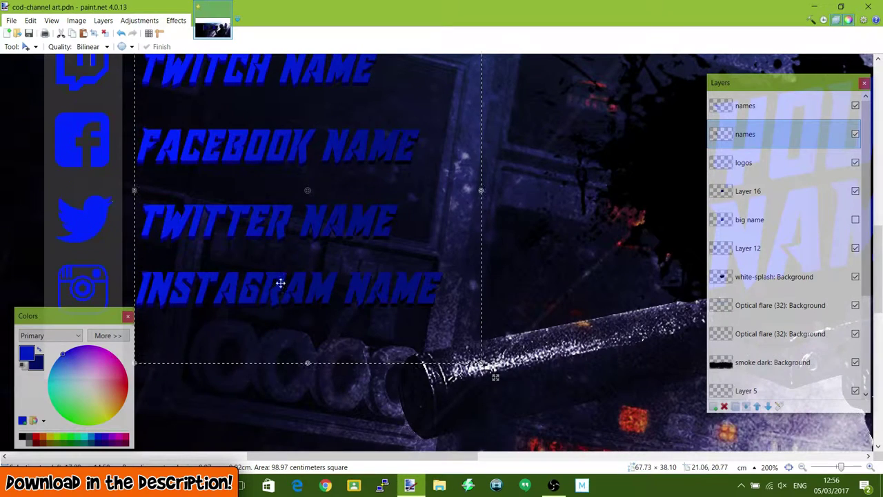
pyautogui.scroll(-4, 338, 214)
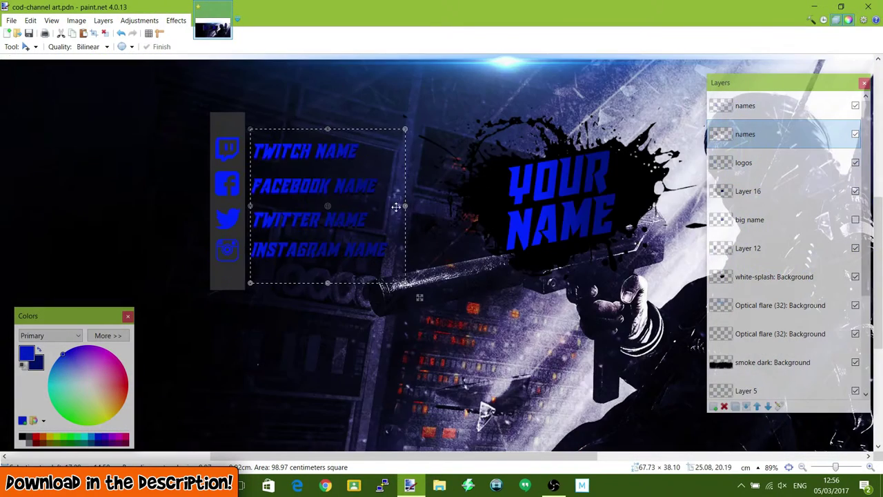
pyautogui.hotkey('ctrl', 'd')
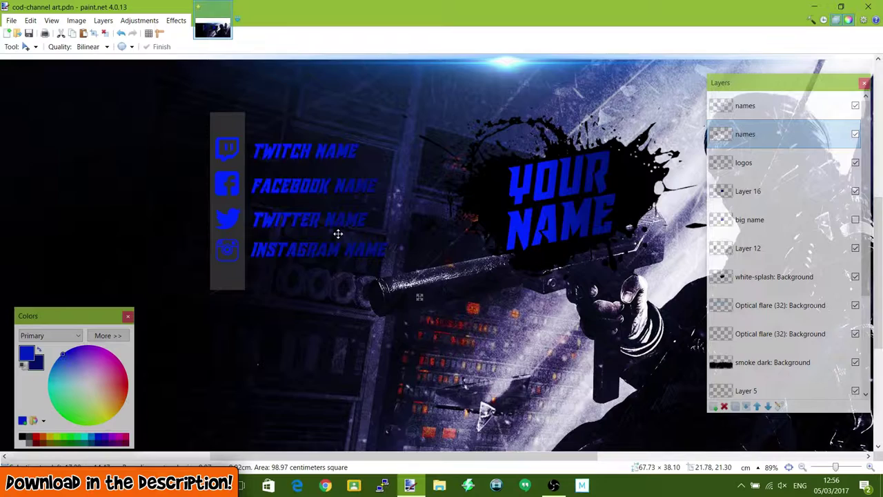
pyautogui.hotkey('ctrl', 'z')
pyautogui.scroll(-3, 209, 262)
pyautogui.hotkey('ctrl', 'd')
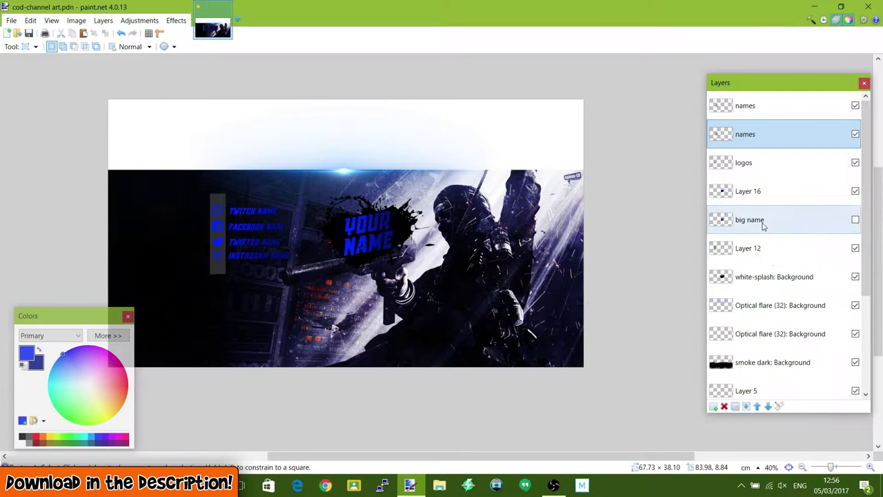
pyautogui.click(833, 201)
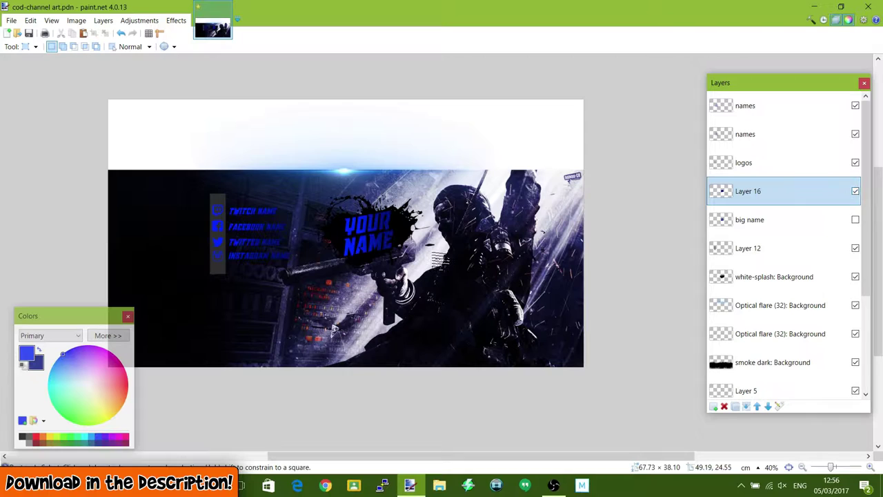
pyautogui.click(855, 193)
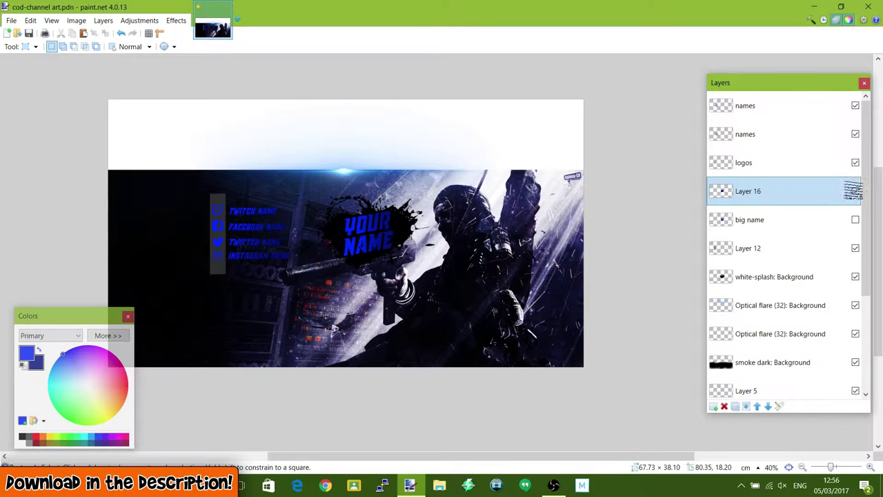
pyautogui.click(854, 193)
pyautogui.click(855, 192)
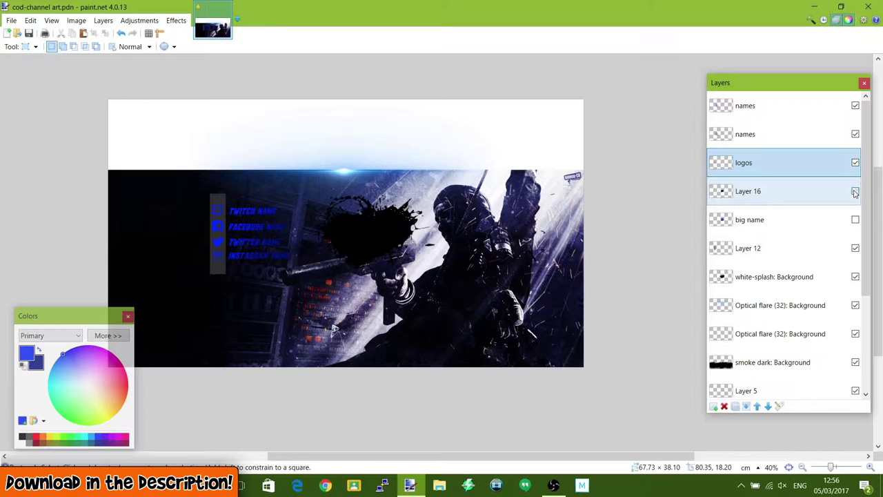
pyautogui.click(854, 192)
pyautogui.click(855, 192)
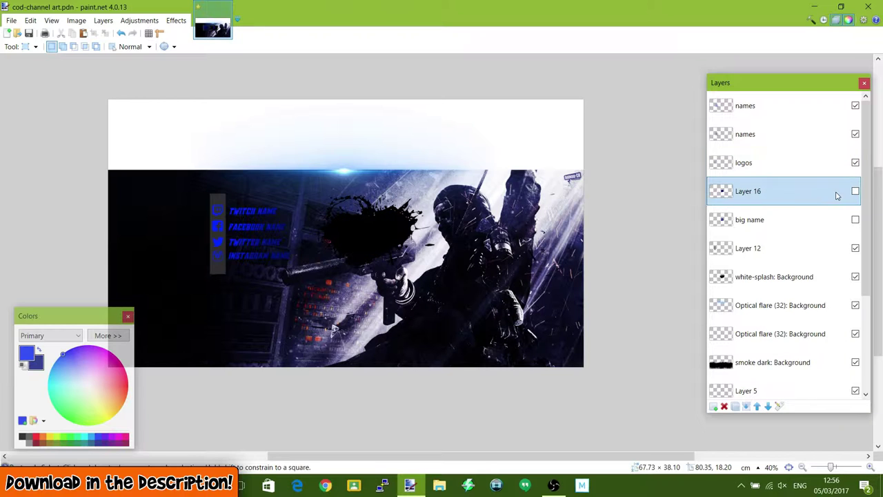
# Delete Layer 16, which holds the old YOUR NAME text.
pyautogui.click(855, 193)
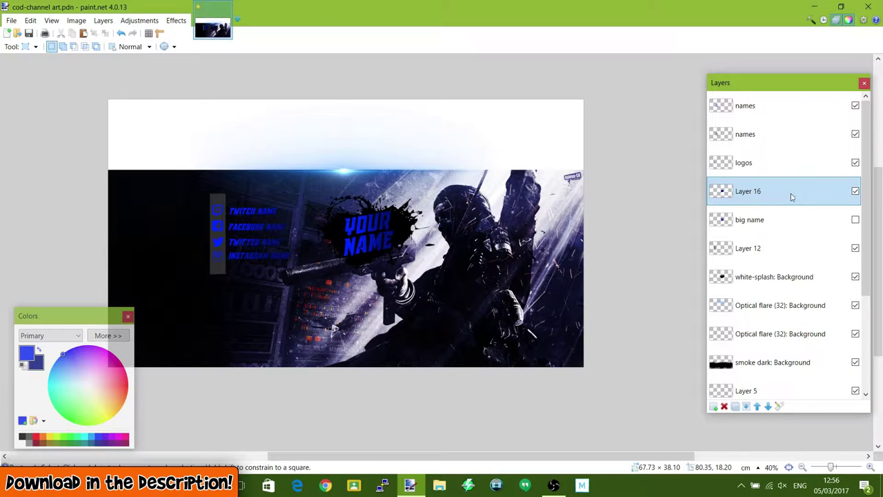
pyautogui.click(724, 406)
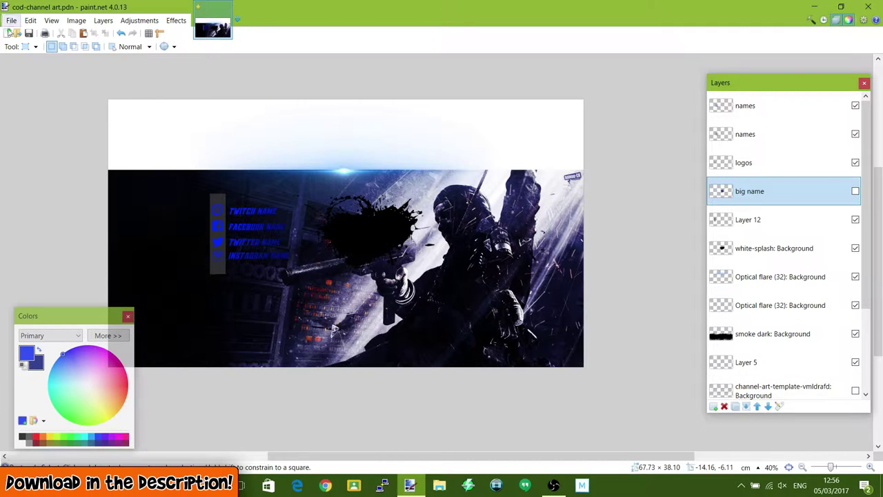
pyautogui.click(25, 46)
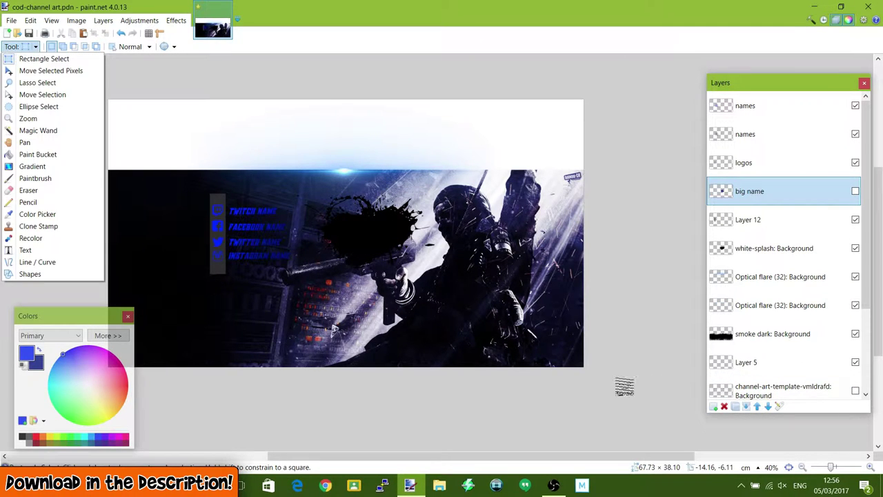
# Add a new empty layer and rename it 'big name'.
pyautogui.click(714, 406)
pyautogui.click(714, 405)
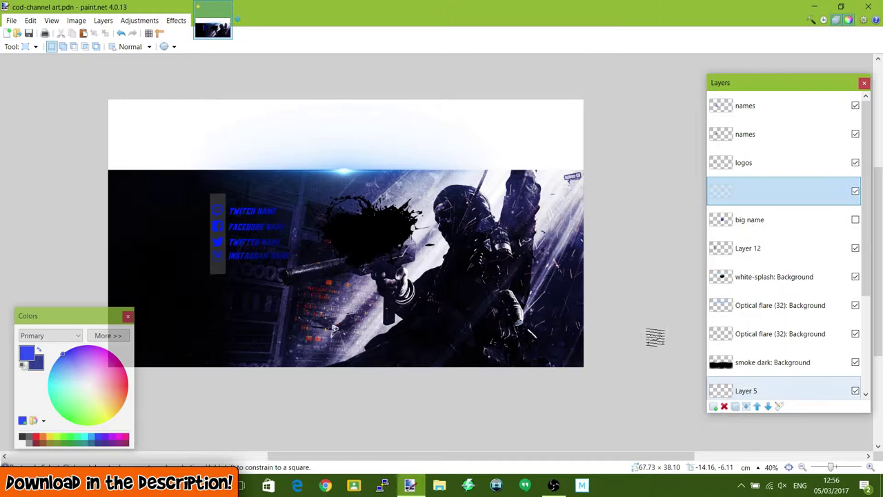
pyautogui.doubleClick(762, 199)
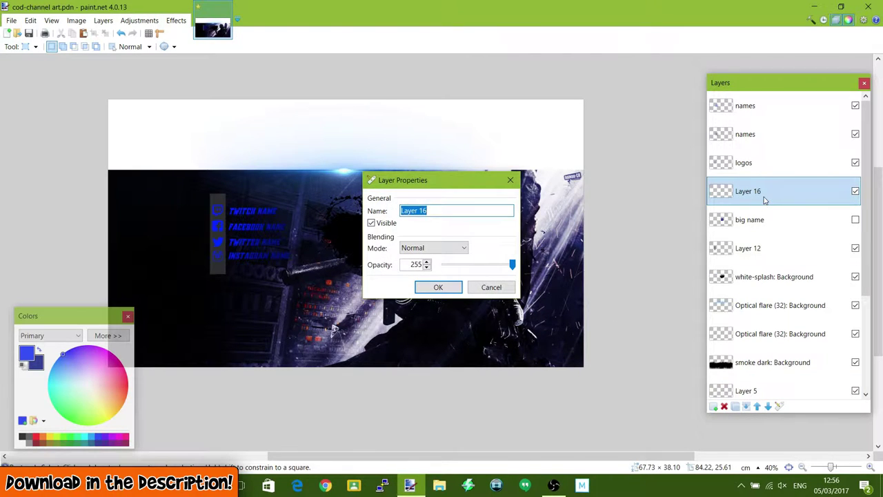
pyautogui.press('BackSpace')
pyautogui.write('y')
pyautogui.write('ig name')
pyautogui.press('Return')
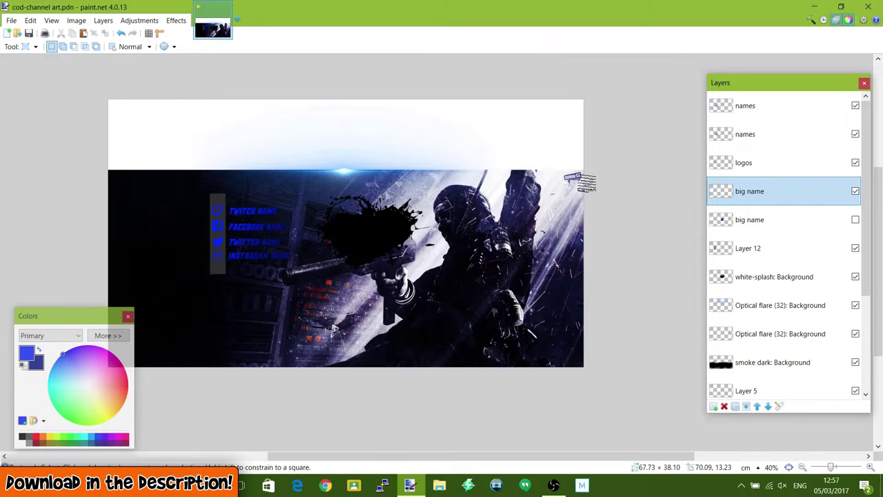
# Select the Text tool with font size 96 and center alignment.
pyautogui.click(30, 46)
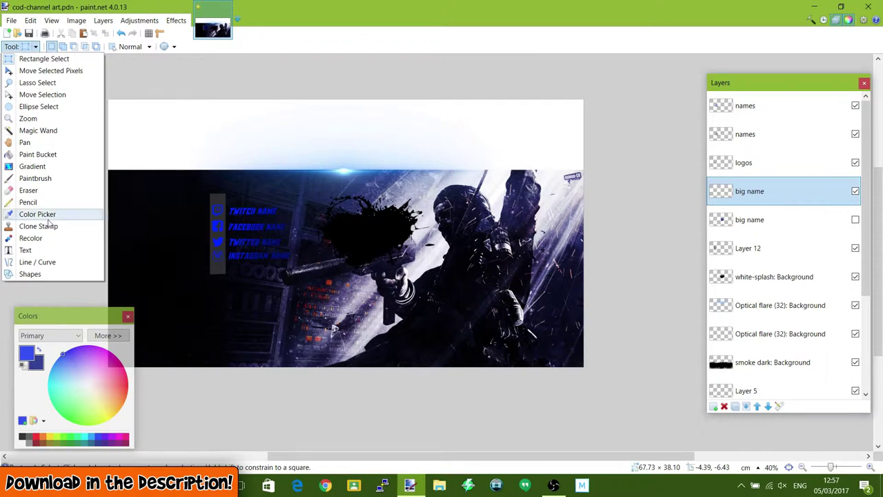
pyautogui.click(45, 249)
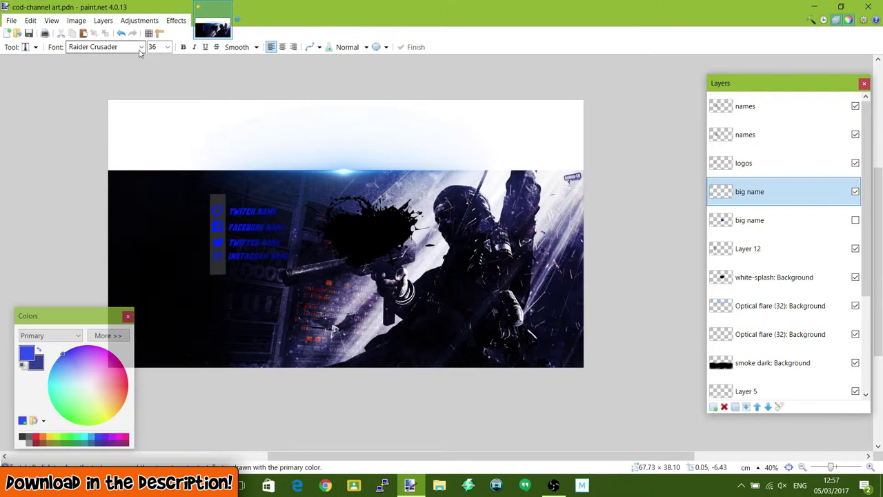
pyautogui.click(167, 47)
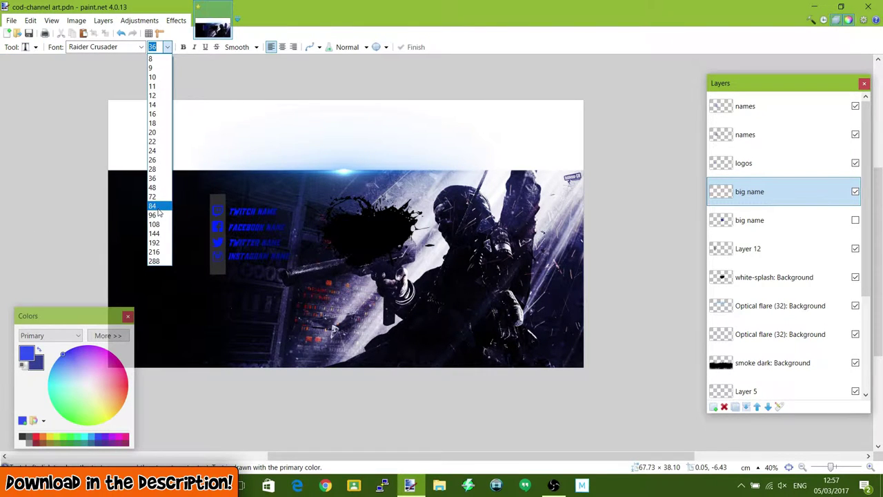
pyautogui.click(156, 215)
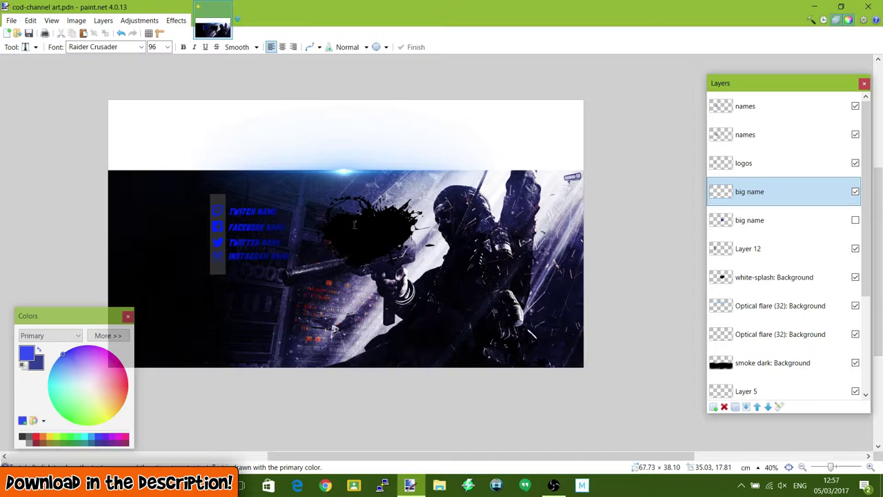
pyautogui.click(282, 48)
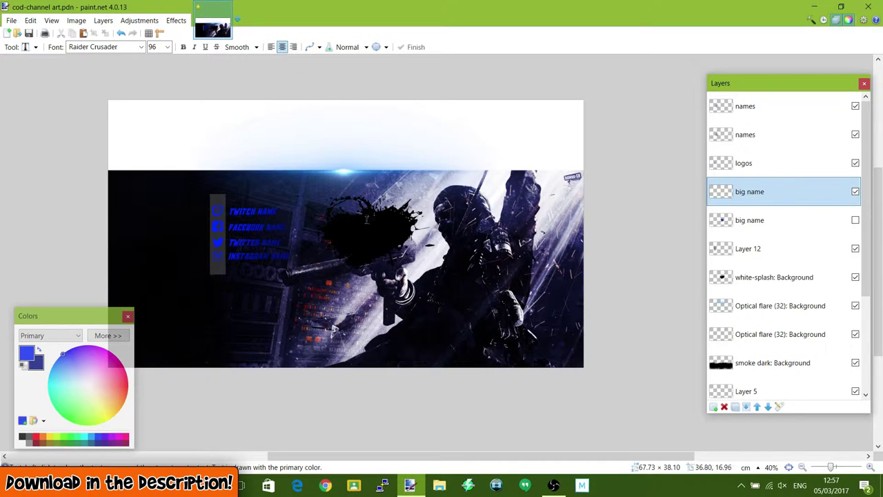
# Write 'YOUR' on the black splash and nudge it slightly lower.
pyautogui.click(366, 219)
pyautogui.write('YOUR')
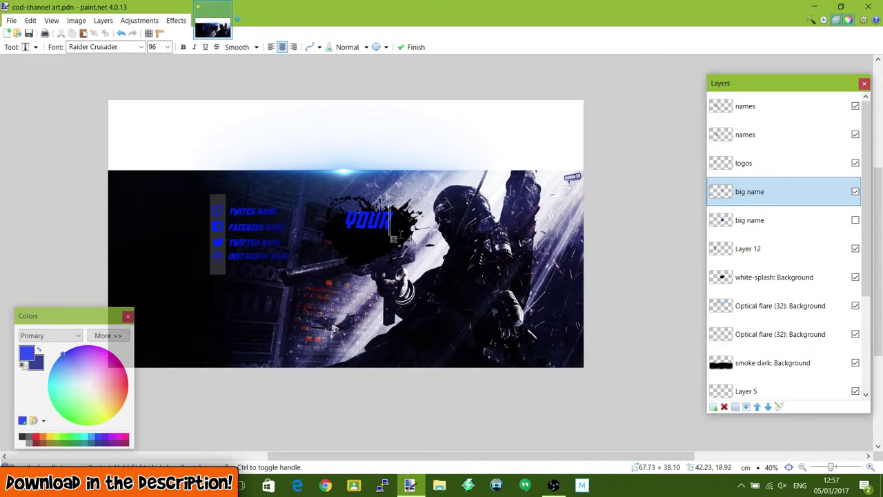
pyautogui.moveTo(393, 239); pyautogui.dragTo(397, 244)
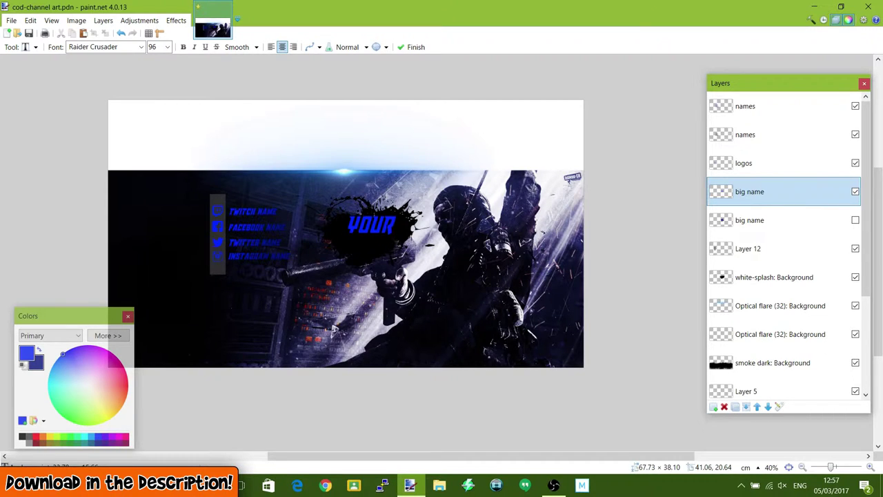
# On a new layer, write 'NAME' left-aligned beneath YOUR and shift it slightly left.
pyautogui.click(714, 407)
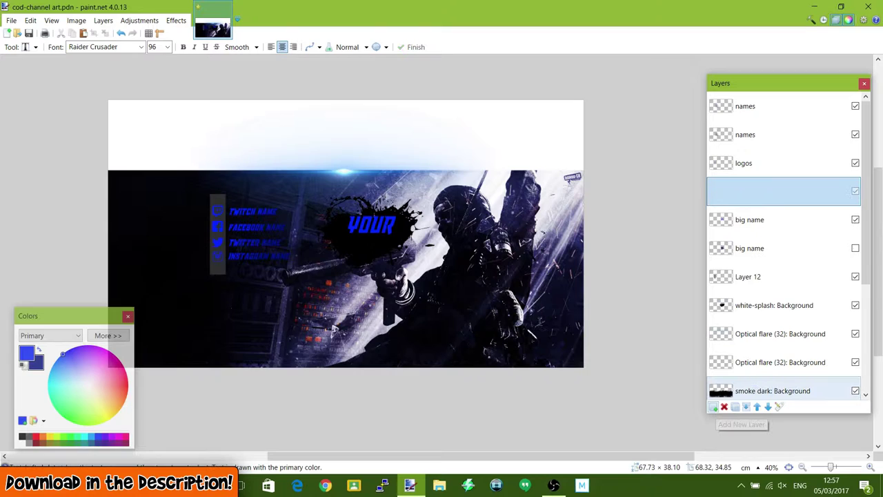
pyautogui.click(350, 245)
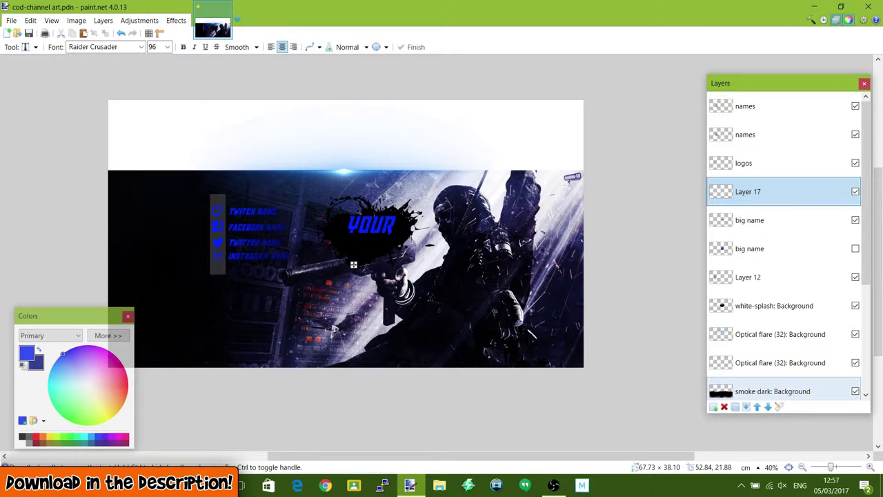
pyautogui.write('NAME')
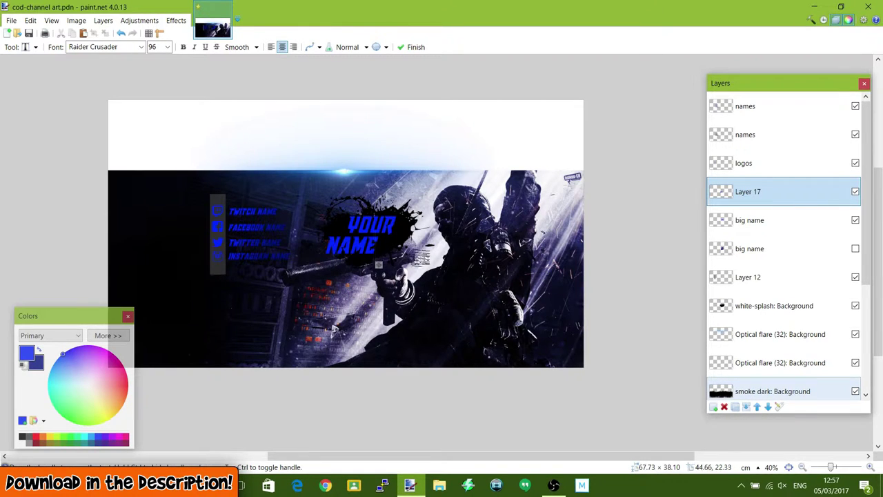
pyautogui.click(272, 49)
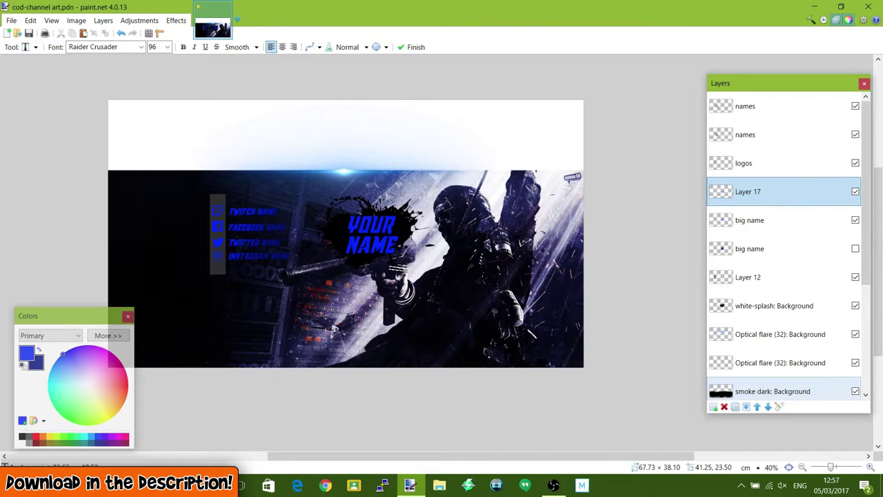
pyautogui.moveTo(397, 268); pyautogui.dragTo(393, 267)
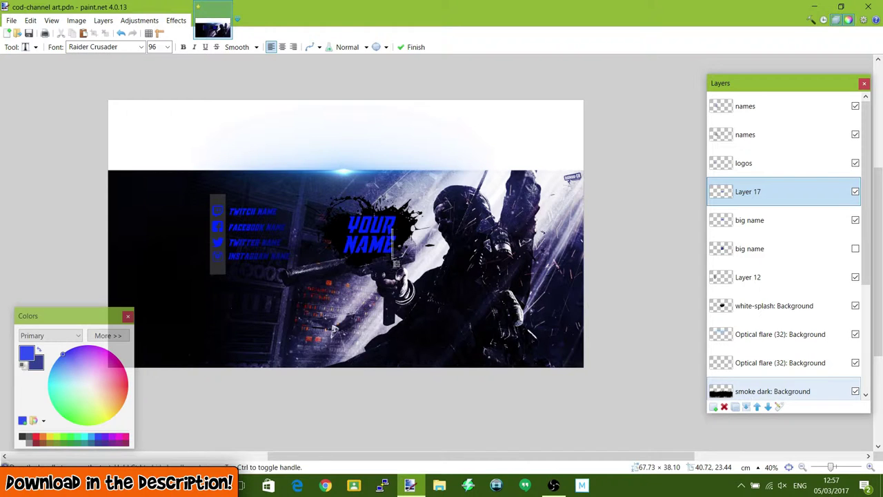
# Merge the NAME layer down into the 'big name' layer.
pyautogui.keyDown('ctrl'); pyautogui.scroll(3, 396, 248); pyautogui.keyUp('ctrl')
pyautogui.keyDown('ctrl'); pyautogui.scroll(1, 393, 255); pyautogui.keyUp('ctrl')
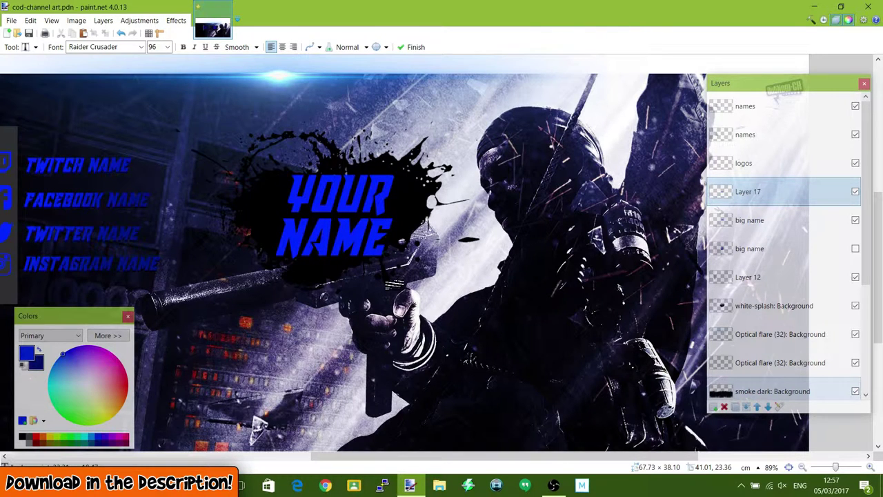
pyautogui.keyDown('ctrl'); pyautogui.scroll(-3, 414, 235); pyautogui.keyUp('ctrl')
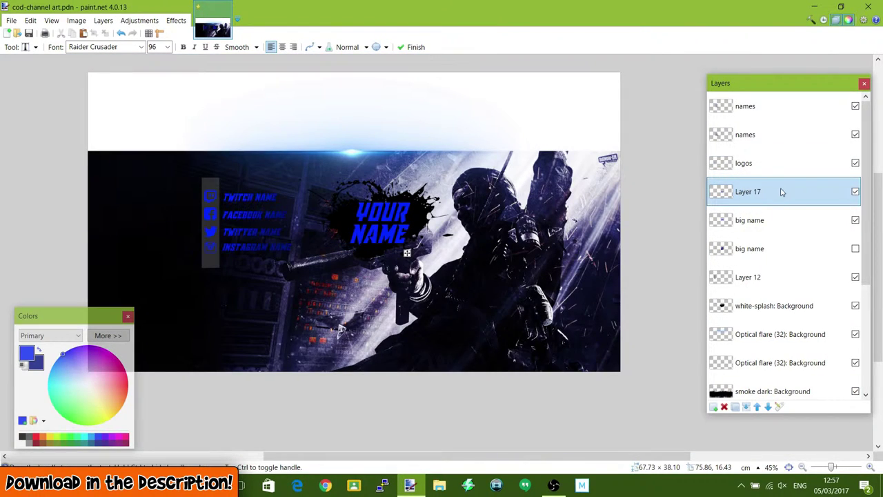
pyautogui.click(747, 407)
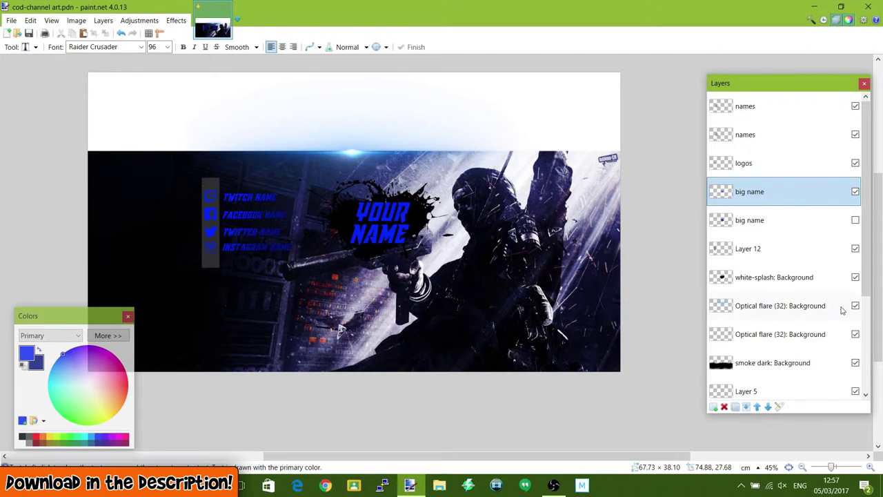
# Apply Outline Object to the YOUR NAME text with a black outline of radius 10.
pyautogui.click(176, 21)
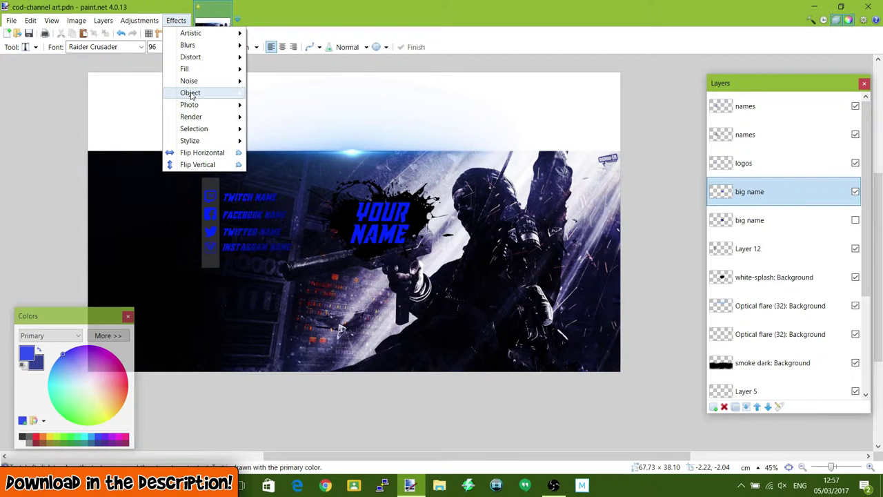
pyautogui.moveTo(192, 93)
pyautogui.click(298, 153)
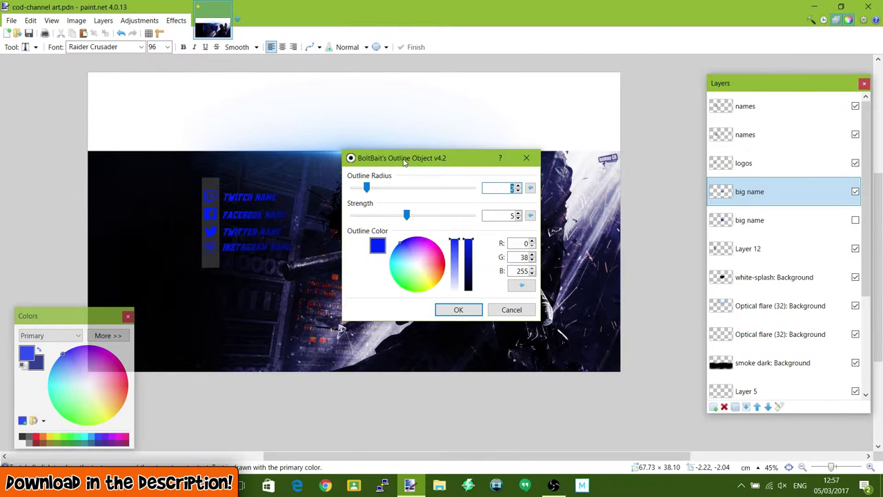
pyautogui.moveTo(402, 159); pyautogui.dragTo(95, 173)
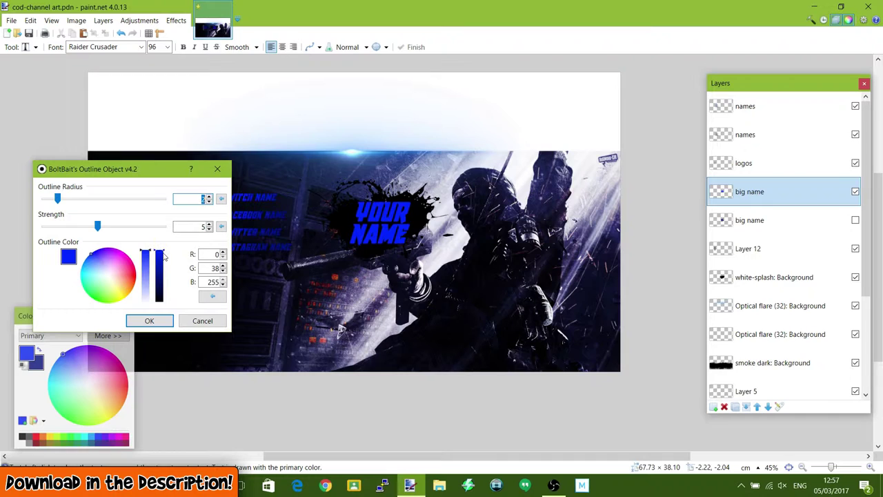
pyautogui.moveTo(162, 257); pyautogui.dragTo(160, 302)
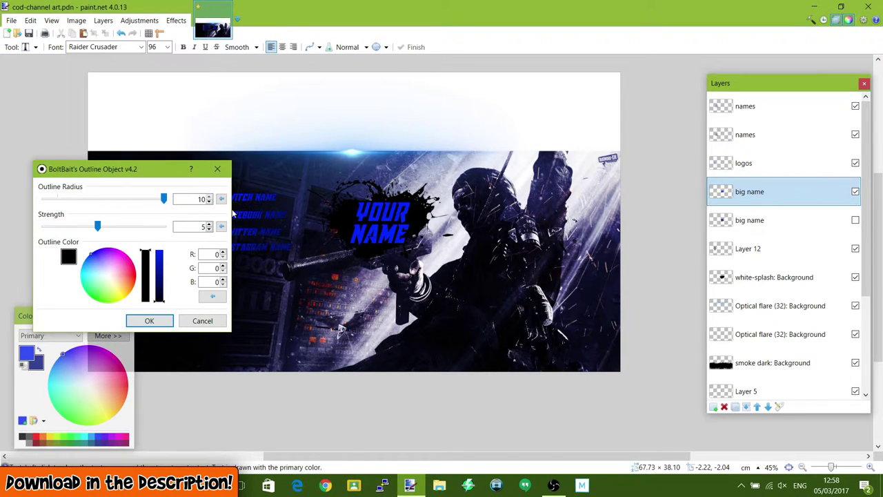
pyautogui.moveTo(97, 226); pyautogui.dragTo(165, 226)
pyautogui.click(157, 321)
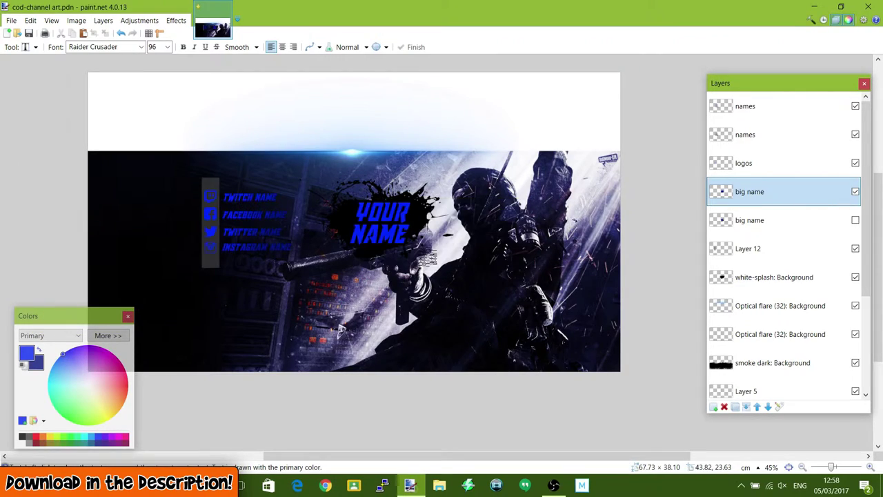
pyautogui.scroll(8, 428, 258)
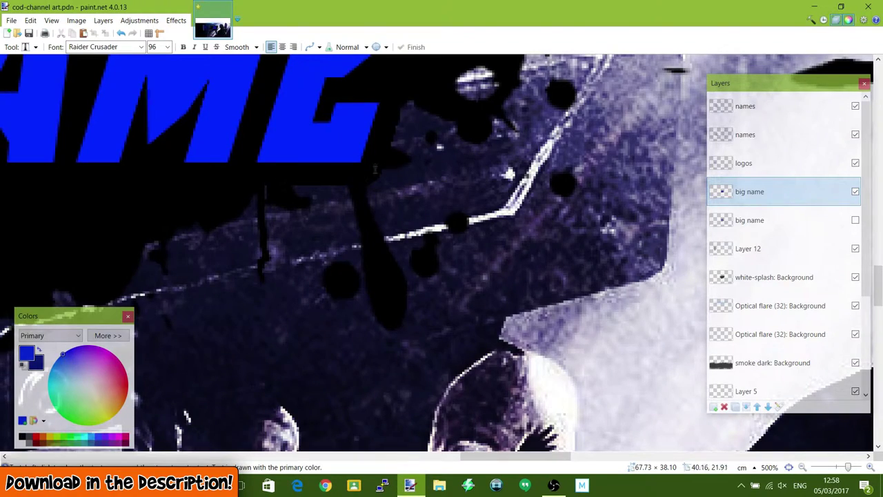
pyautogui.scroll(-8, 387, 168)
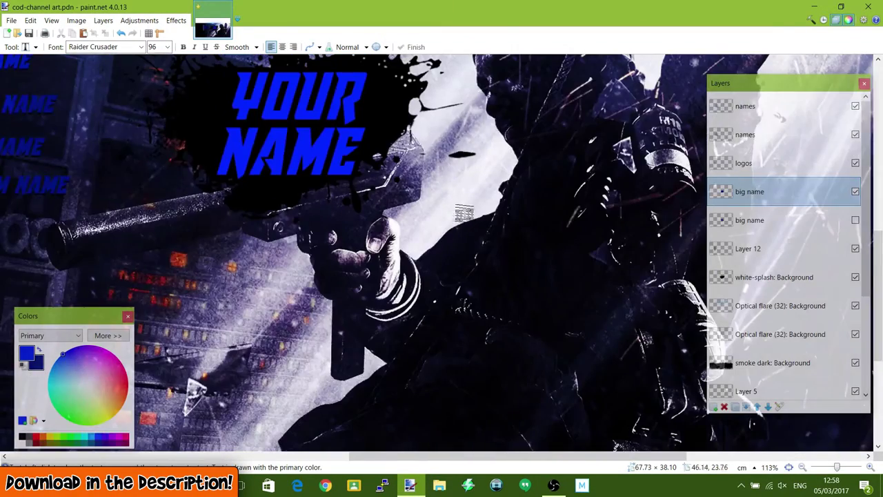
pyautogui.scroll(-2, 456, 215)
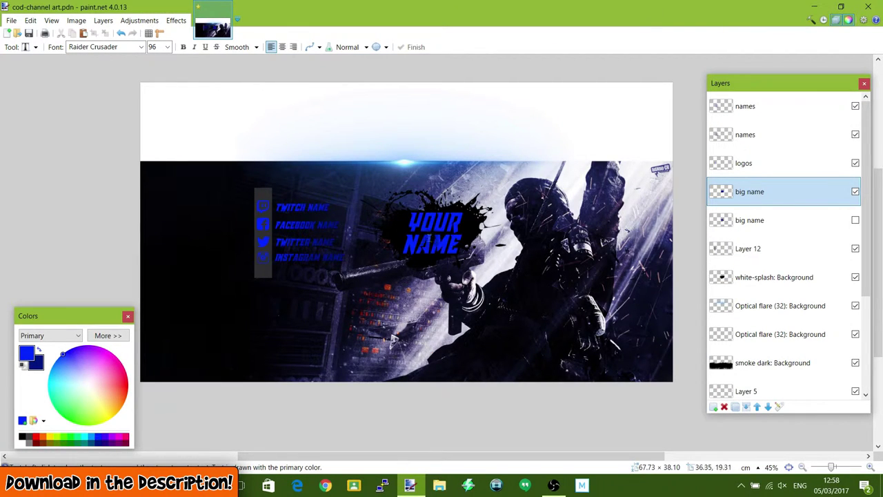
# Save the banner as PNG 'cod-channel art', replacing the existing file.
pyautogui.click(11, 20)
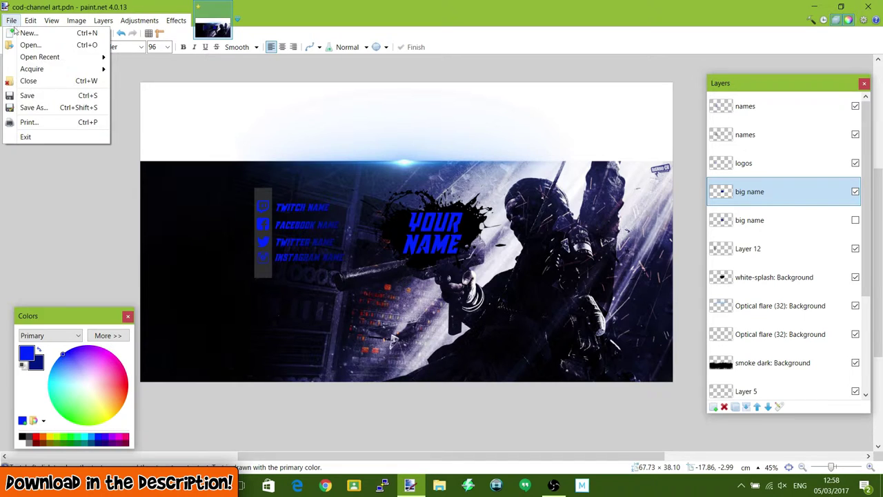
pyautogui.click(28, 105)
pyautogui.click(110, 427)
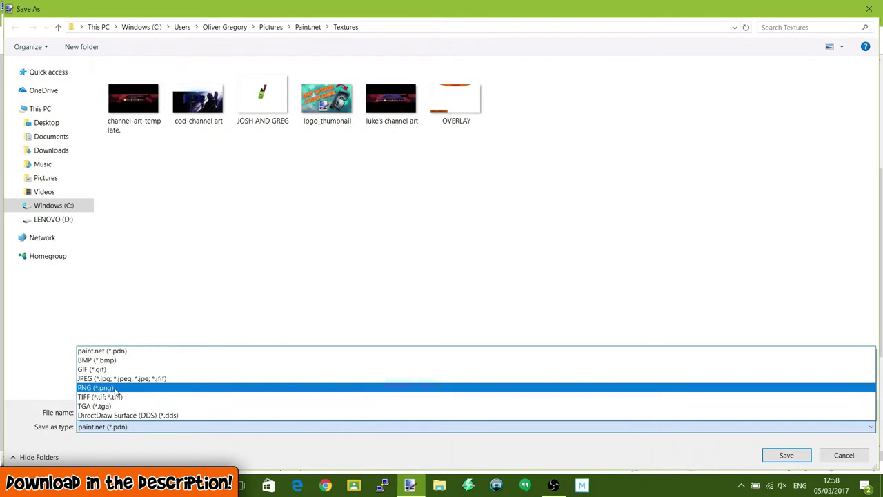
pyautogui.click(114, 388)
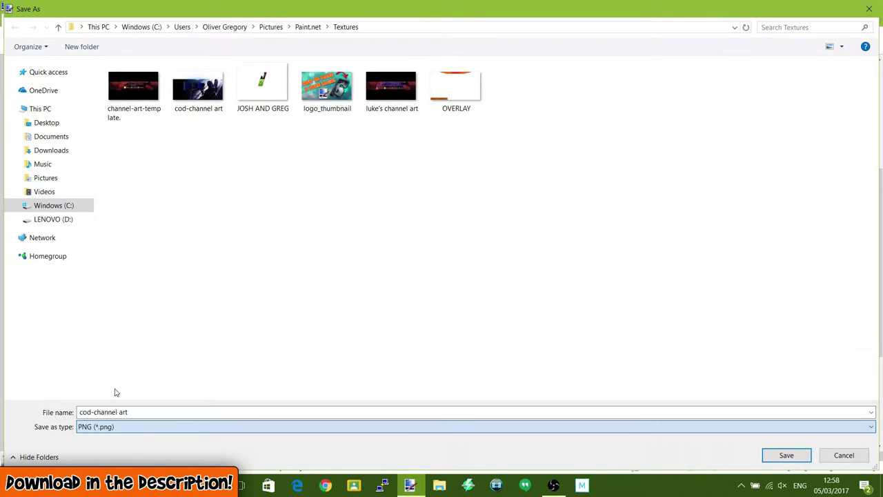
pyautogui.click(785, 456)
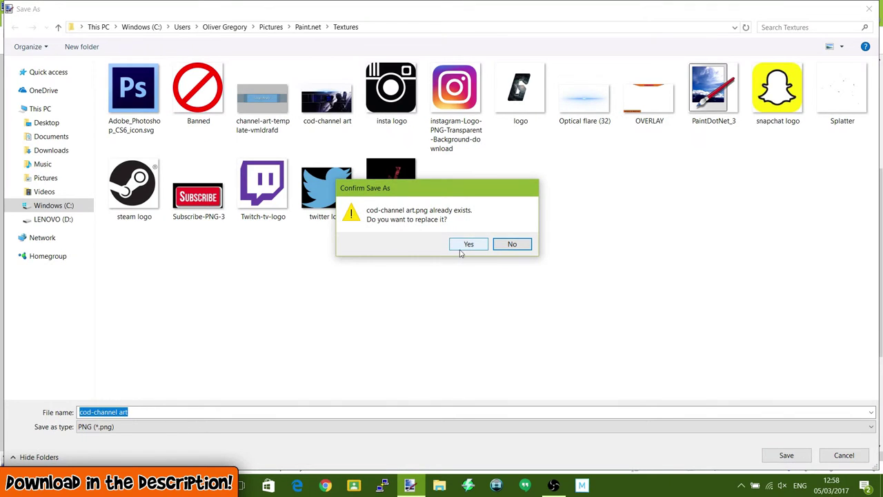
pyautogui.click(462, 247)
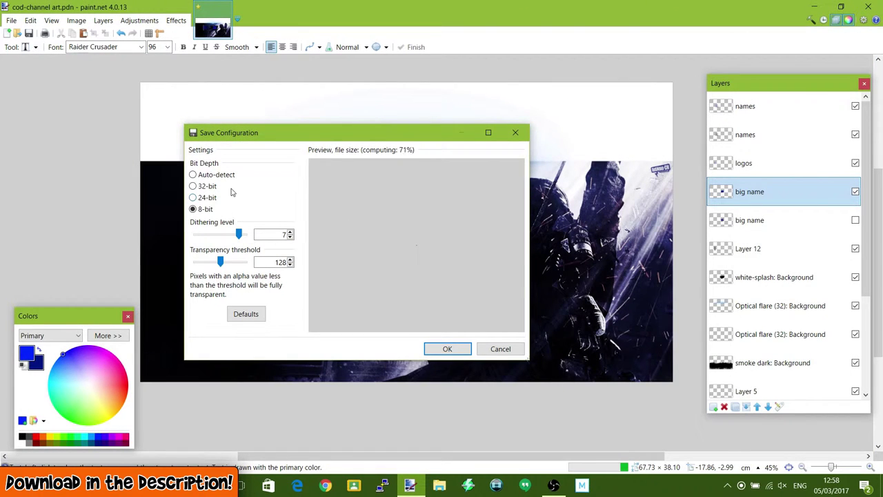
# Choose 8-bit colour depth and flatten the image to finish saving.
pyautogui.click(196, 201)
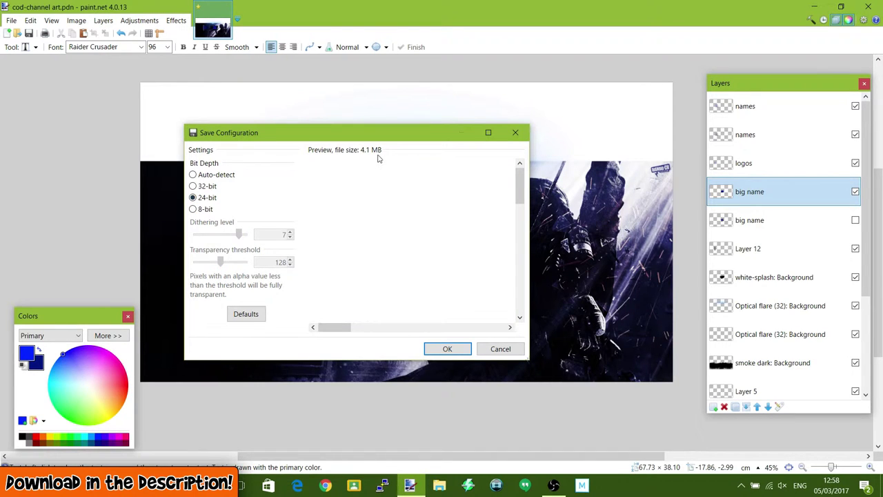
pyautogui.click(194, 210)
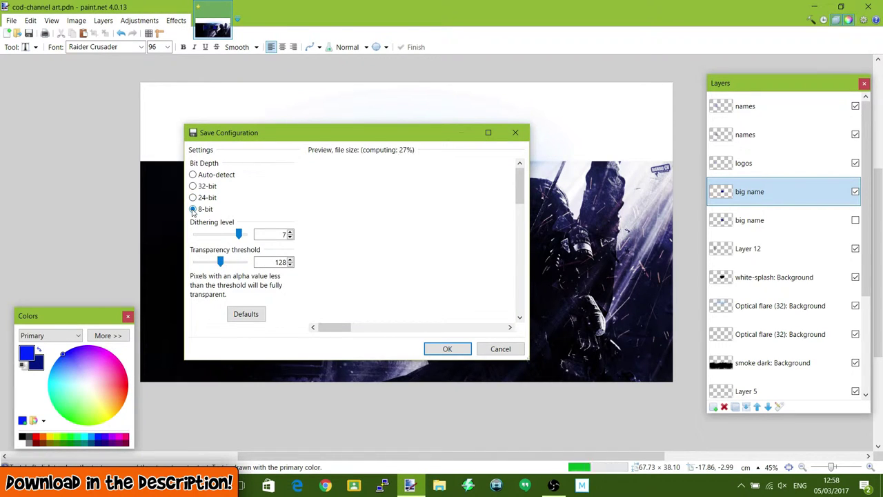
pyautogui.click(447, 349)
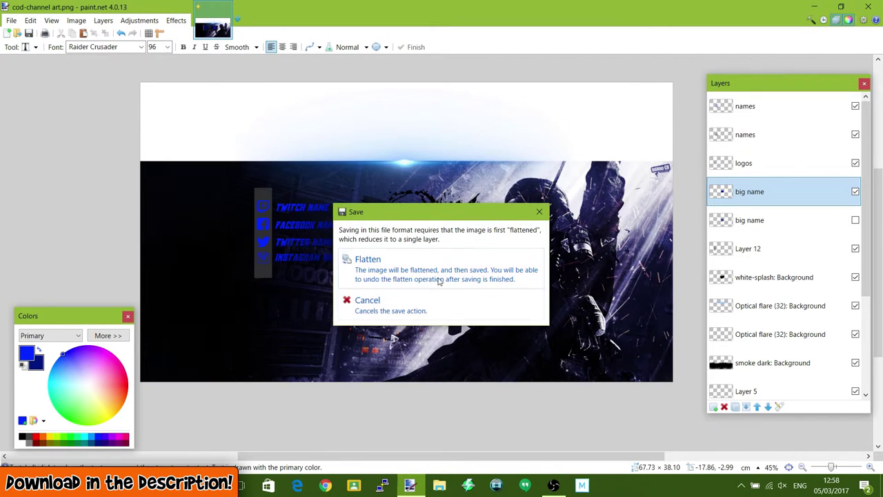
pyautogui.click(436, 276)
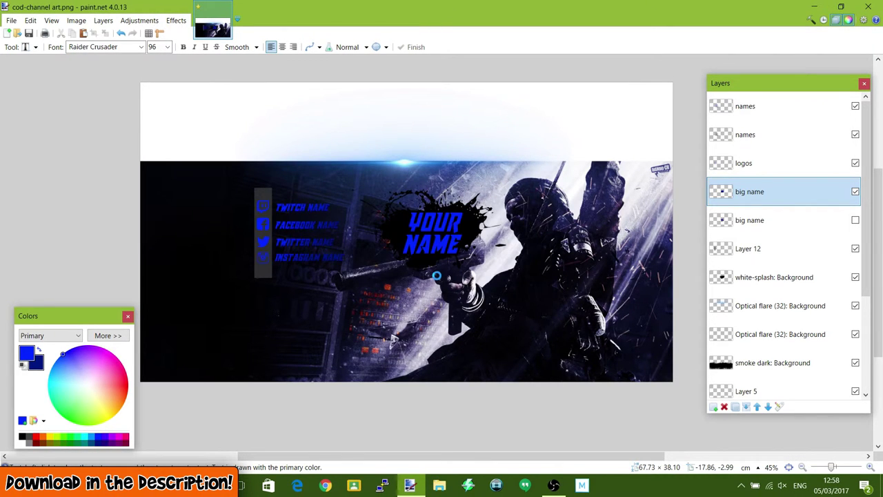